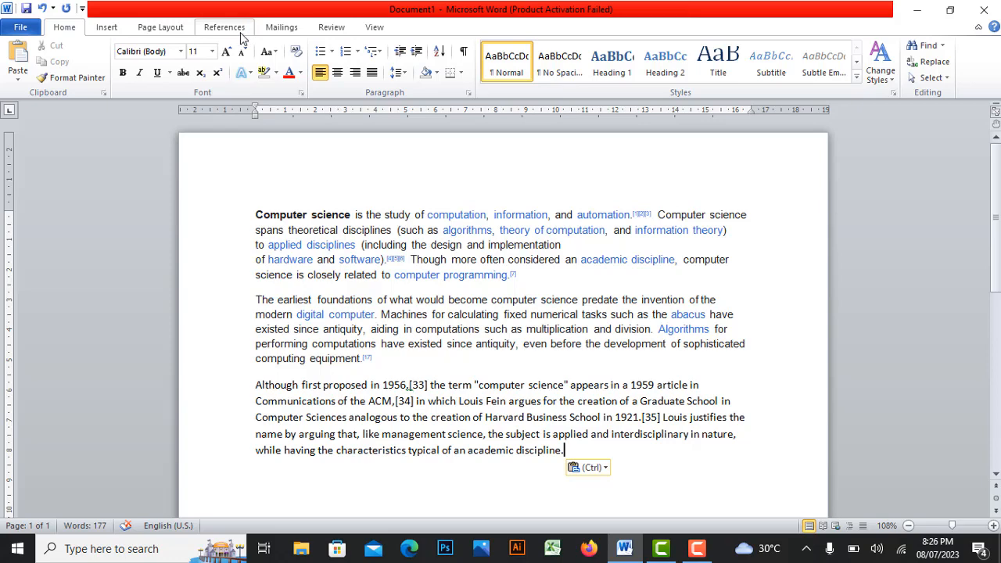
Step: Insert "Topic 1:" before "Computer science" at the start of the text and split this title onto its own line
{"action": "left_click", "coordinate": [225, 28]}
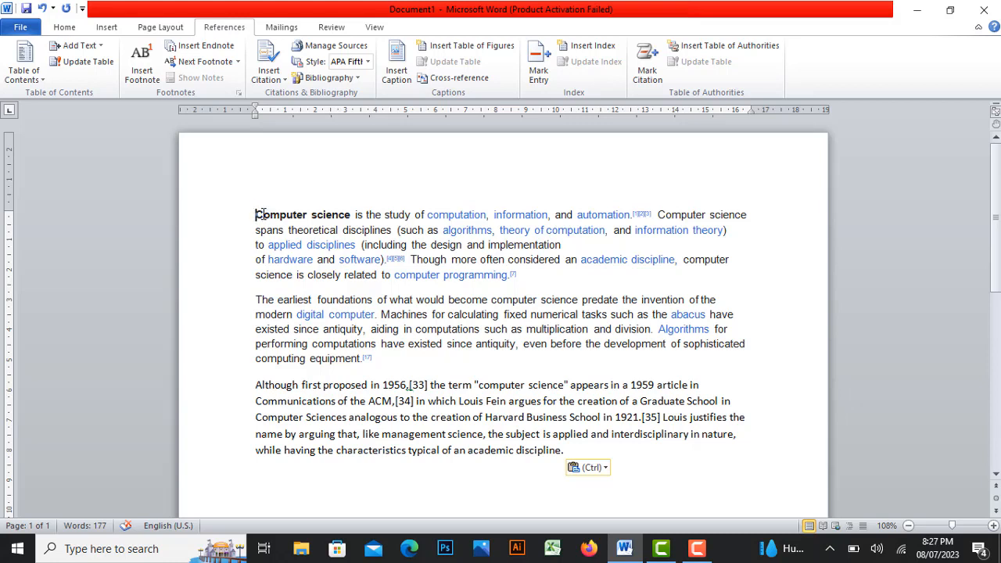
{"action": "type", "text": "topic "}
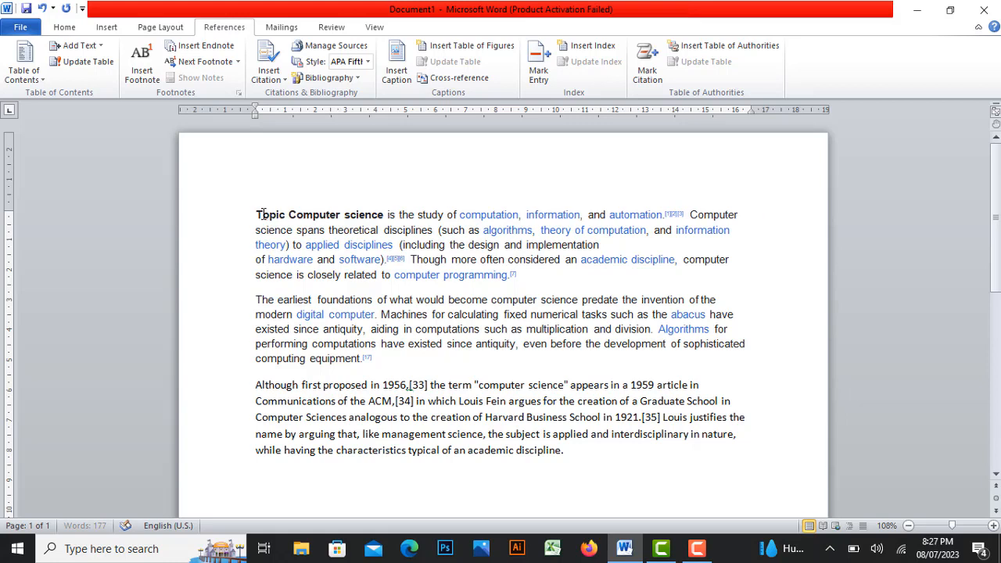
{"action": "type", "text": "1:"}
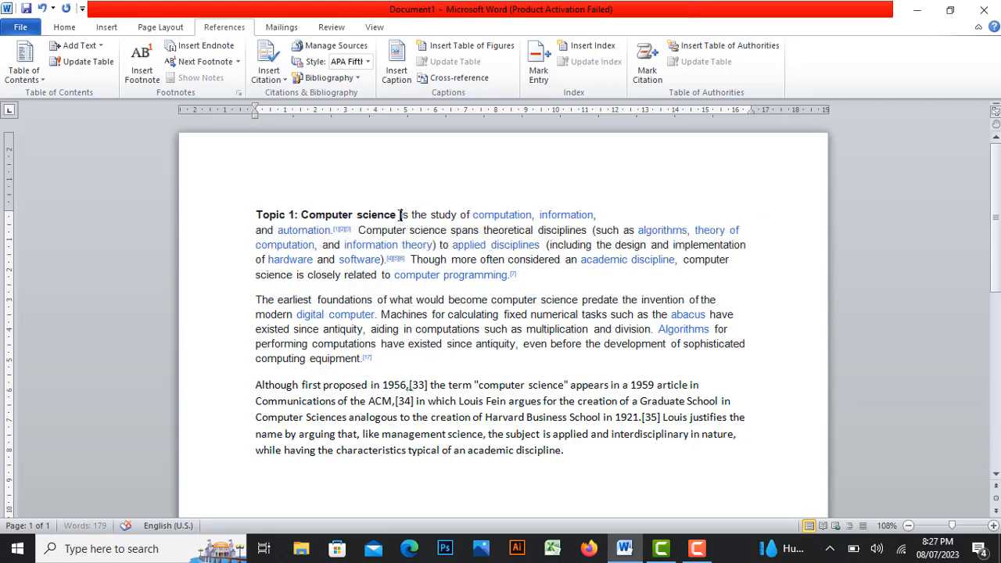
{"action": "key", "text": "Return"}
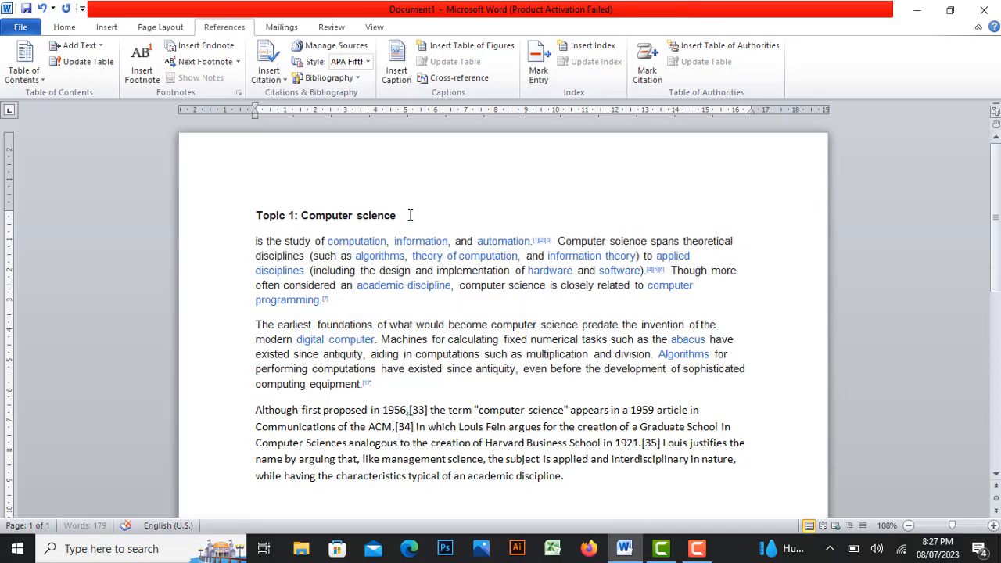
Step: Add the title line "topic 2: history" above the paragraph that starts with "The earliest foundations"
{"action": "left_click", "coordinate": [256, 326]}
{"action": "type", "text": "topic "}
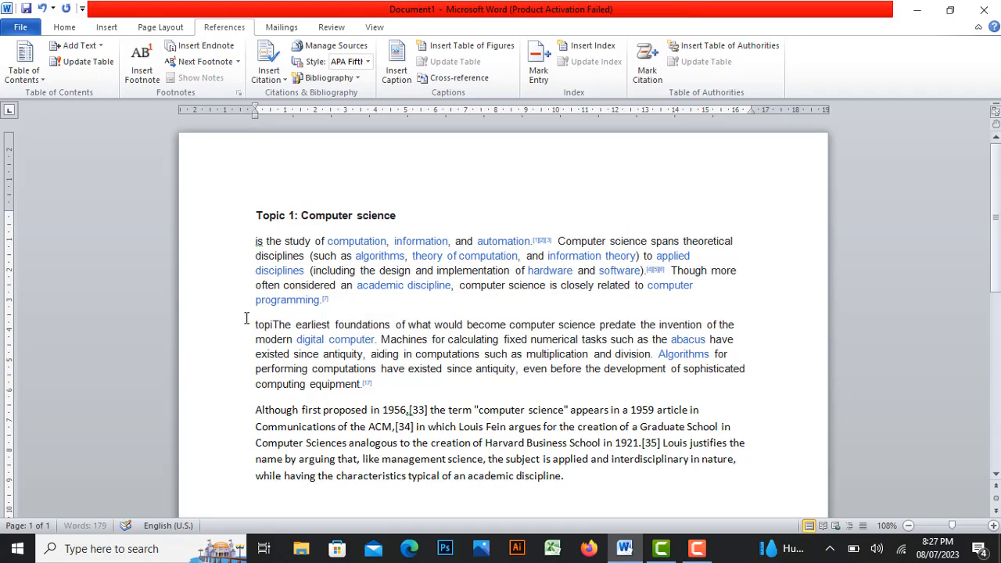
{"action": "type", "text": "2: h"}
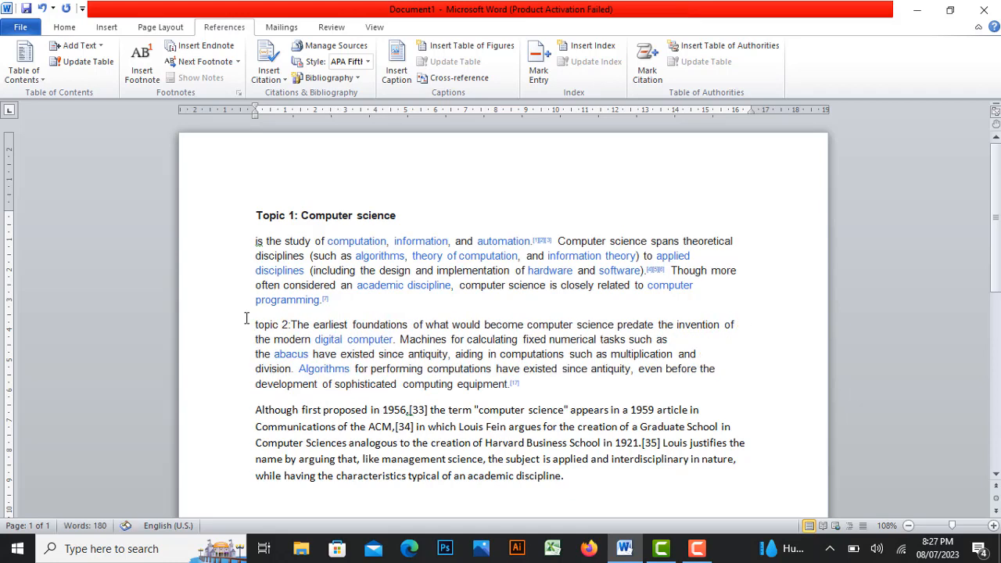
{"action": "type", "text": "istory"}
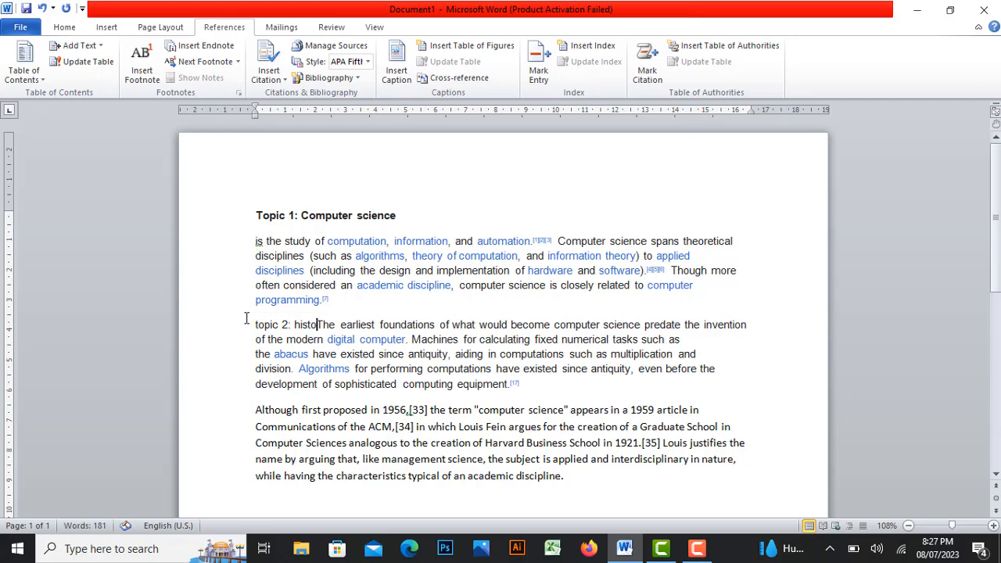
{"action": "key", "text": "Return"}
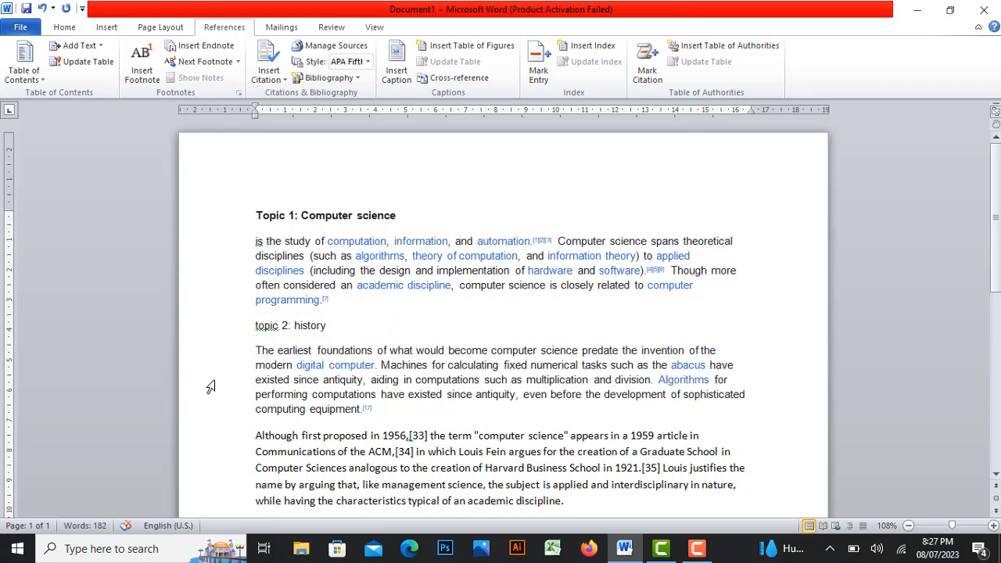
Step: Add the title line "Topic 3:about more" above the paragraph that starts with "Although first proposed in 1956"
{"action": "left_click", "coordinate": [257, 434]}
{"action": "type", "text": "topic"}
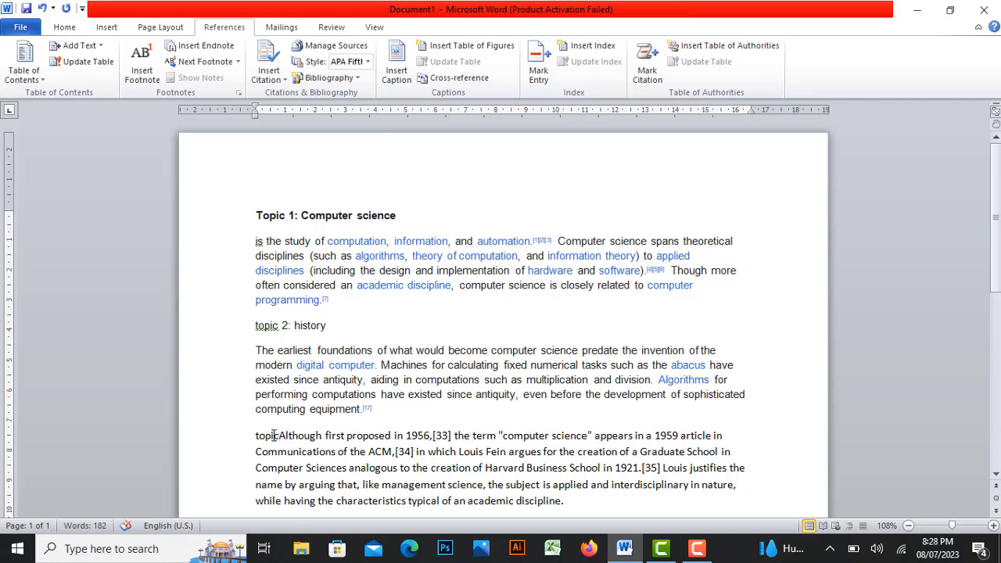
{"action": "key", "text": "BackSpace"}
{"action": "key", "text": "BackSpace"}
{"action": "key", "text": "BackSpace"}
{"action": "key", "text": "BackSpace"}
{"action": "key", "text": "BackSpace"}
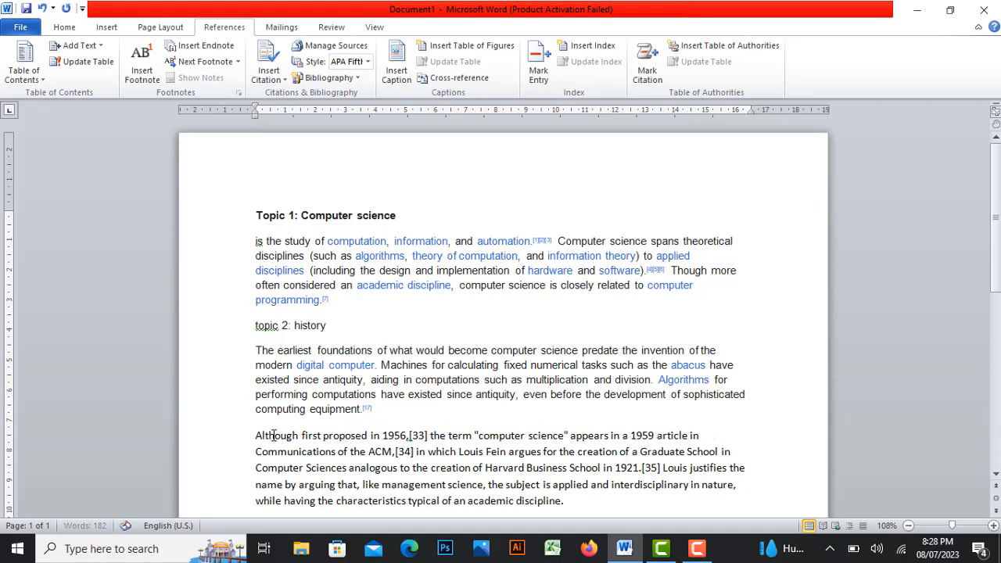
{"action": "type", "text": "Topic 3"}
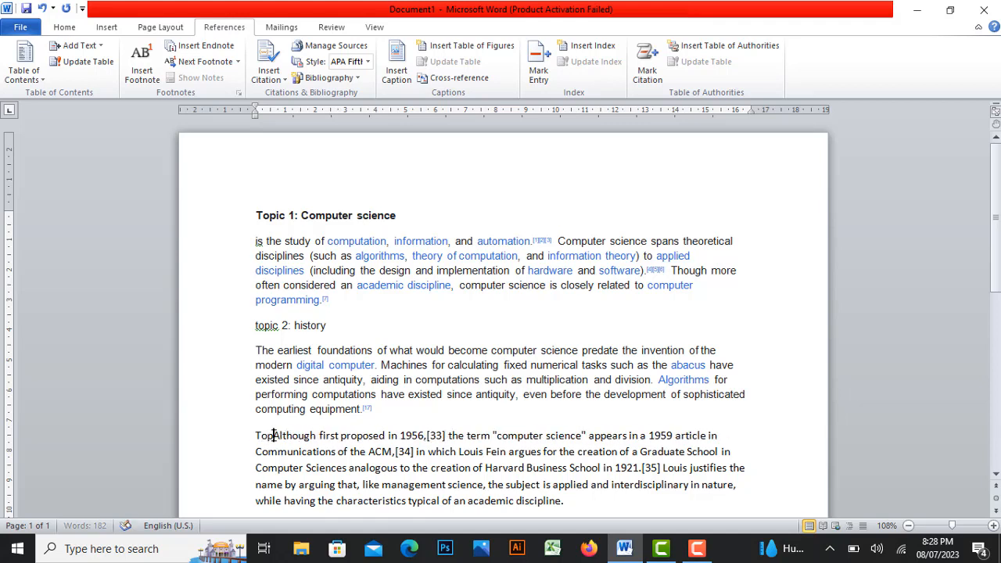
{"action": "type", "text": ":"}
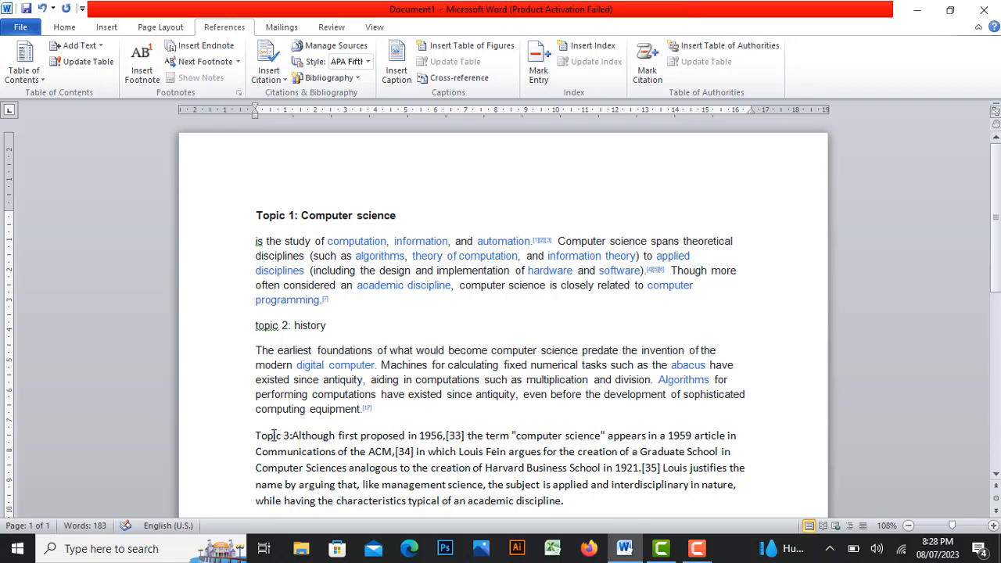
{"action": "type", "text": "about"}
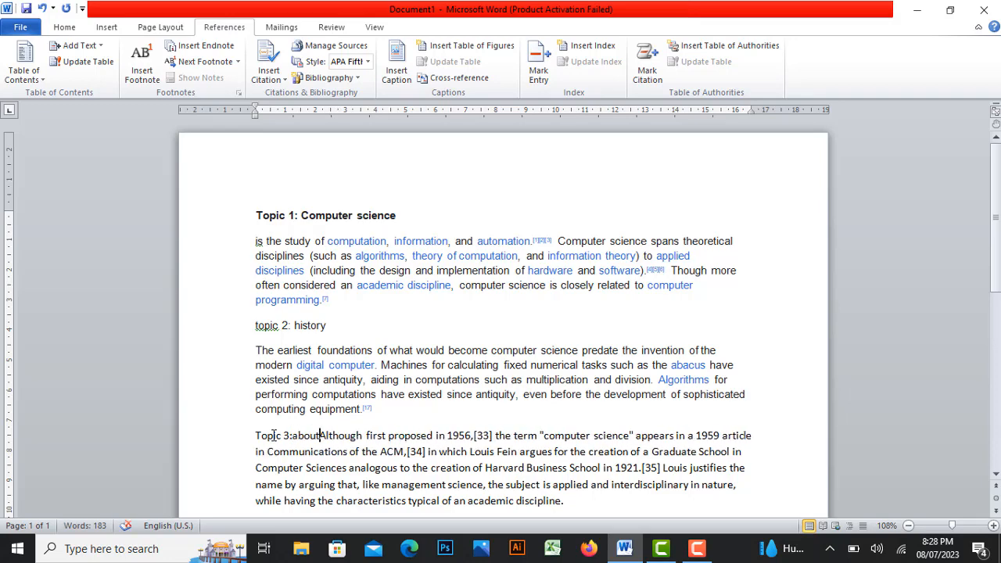
{"action": "type", "text": " more"}
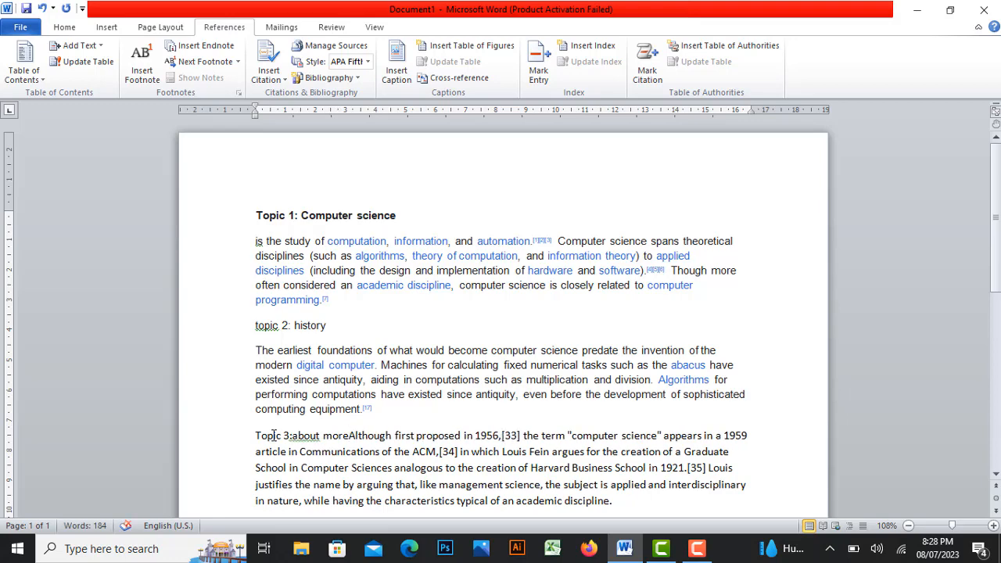
{"action": "key", "text": "Return"}
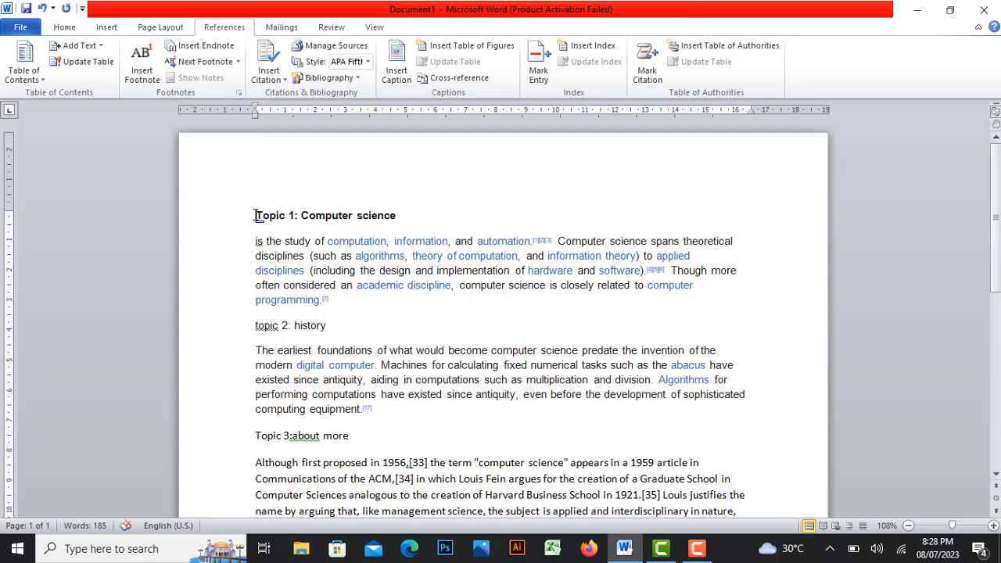
Step: Apply the Heading 1 style to the Topic 1 title and enlarge its font size to 18
{"action": "left_click_drag", "start_coordinate": [255, 215], "coordinate": [407, 220]}
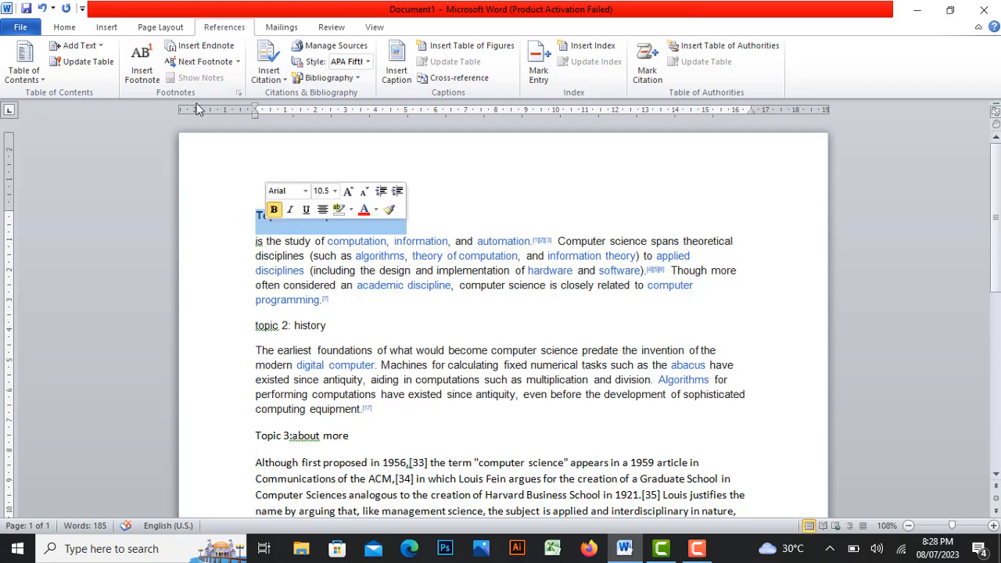
{"action": "left_click", "coordinate": [57, 29]}
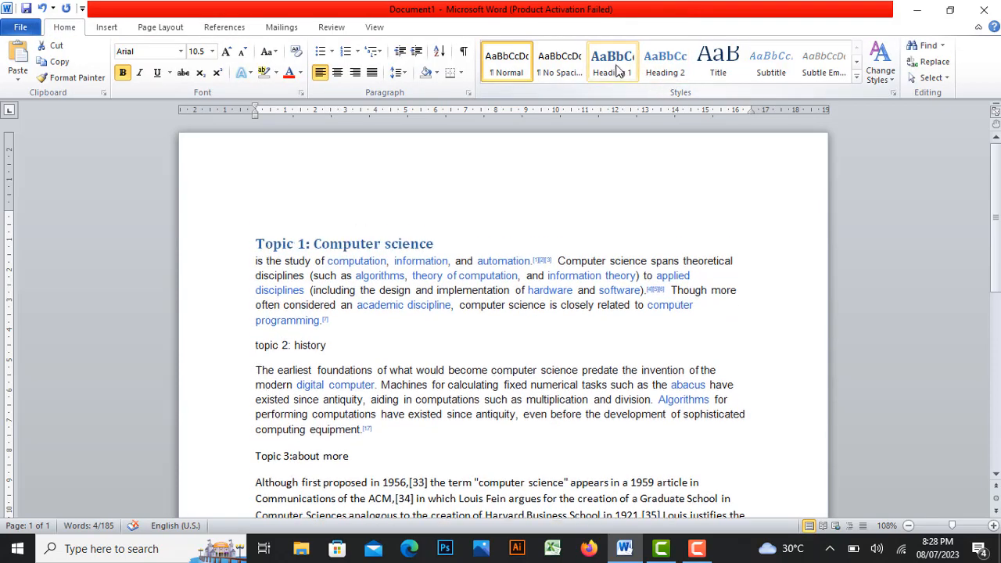
{"action": "left_click", "coordinate": [618, 70]}
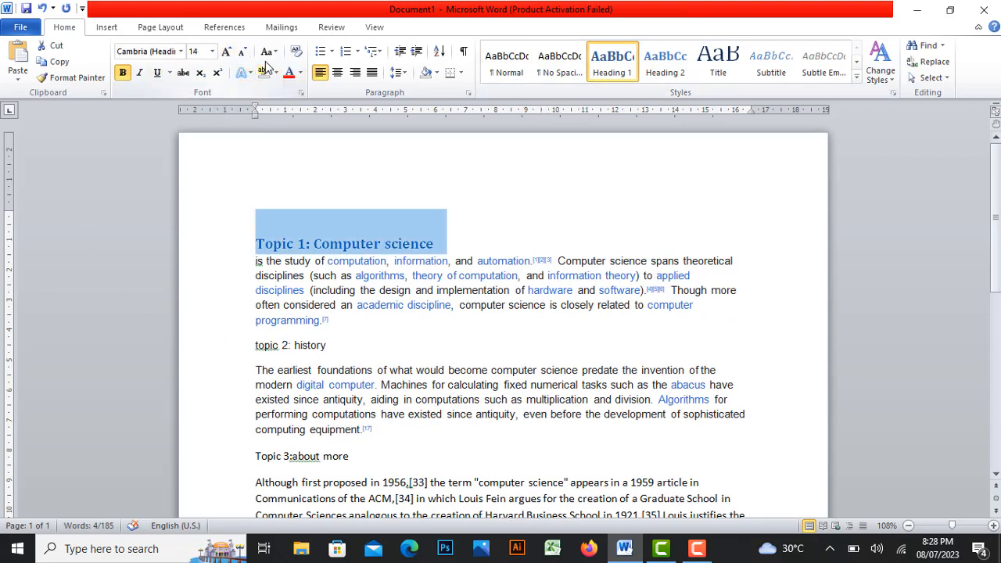
{"action": "left_click", "coordinate": [226, 51]}
{"action": "left_click", "coordinate": [226, 51]}
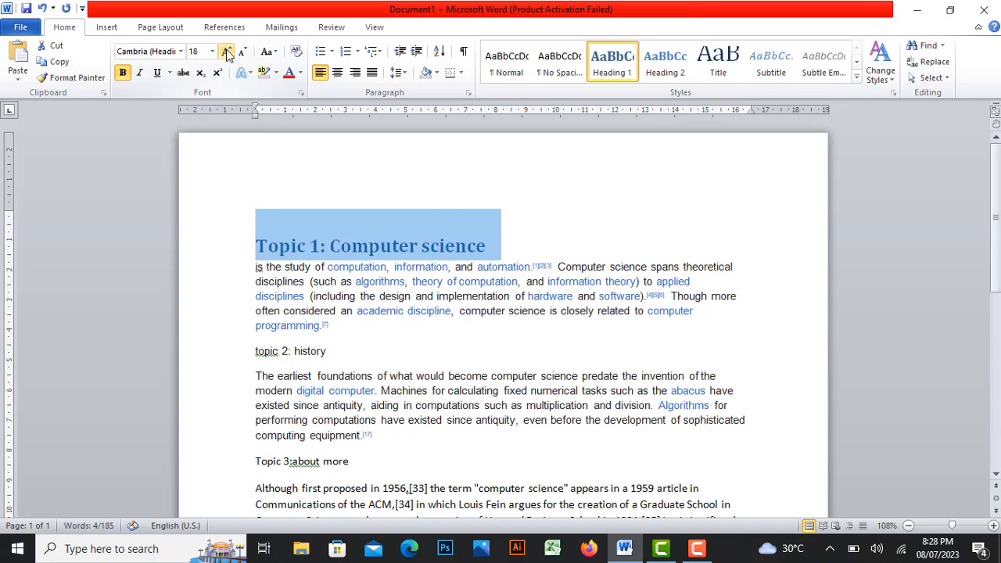
Step: Convert the Topic 1 heading to uppercase and colour it standard dark red
{"action": "left_click", "coordinate": [268, 51]}
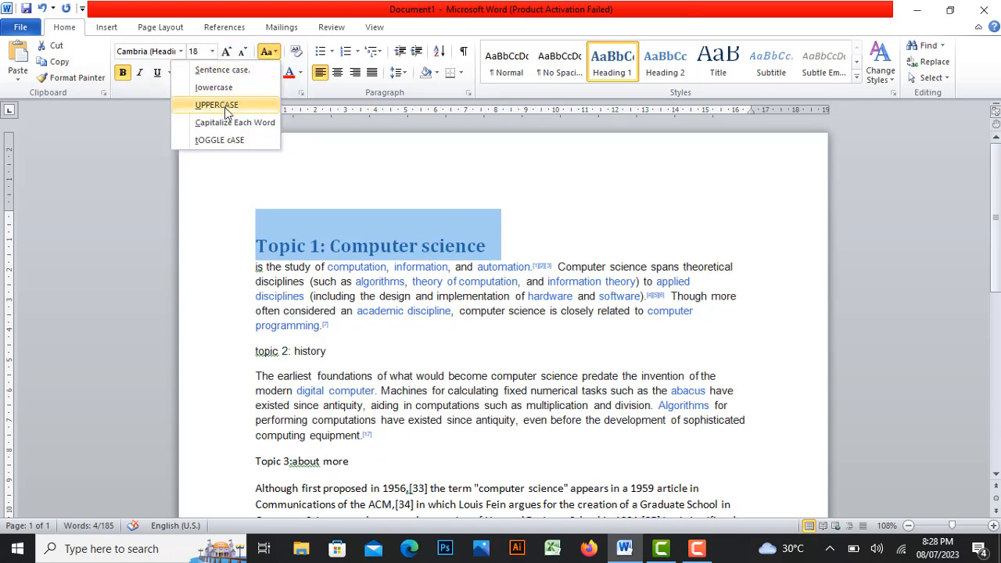
{"action": "left_click", "coordinate": [226, 105]}
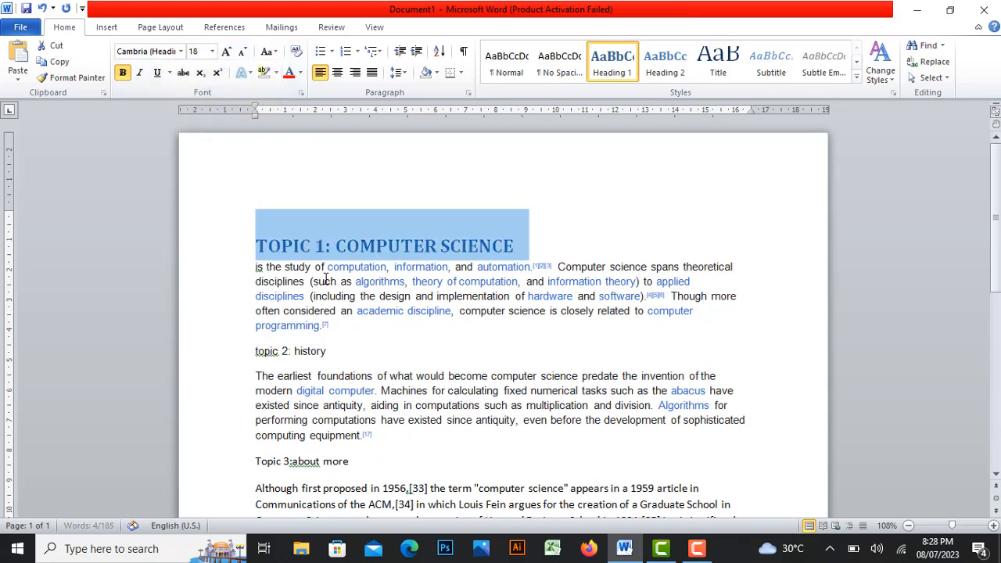
{"action": "left_click", "coordinate": [300, 72]}
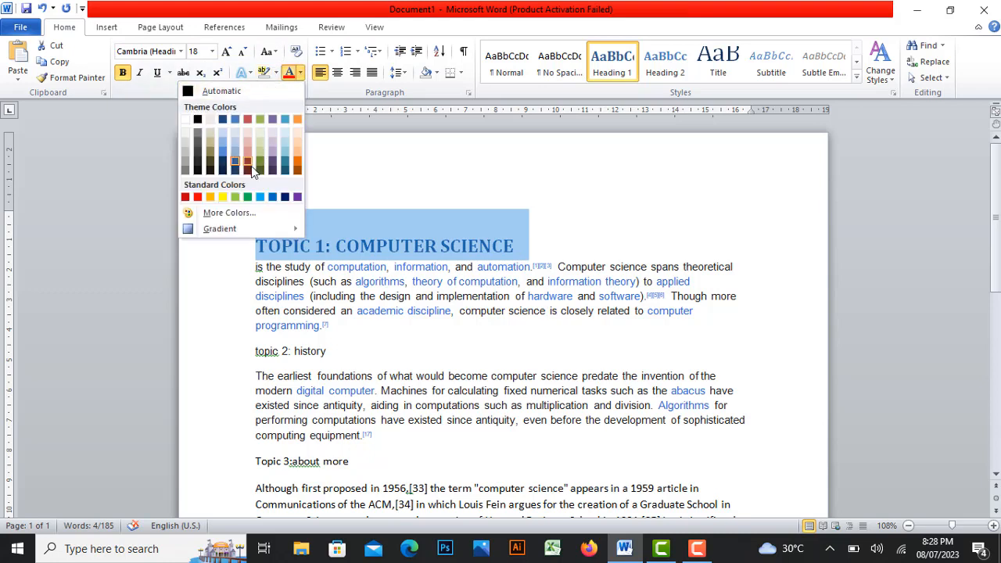
{"action": "left_click", "coordinate": [185, 197]}
Step: Apply the Heading 1 style to the topic 2 title and enlarge its font size to 18
{"action": "scroll", "coordinate": [329, 203], "scroll_direction": "down", "scroll_amount": 3}
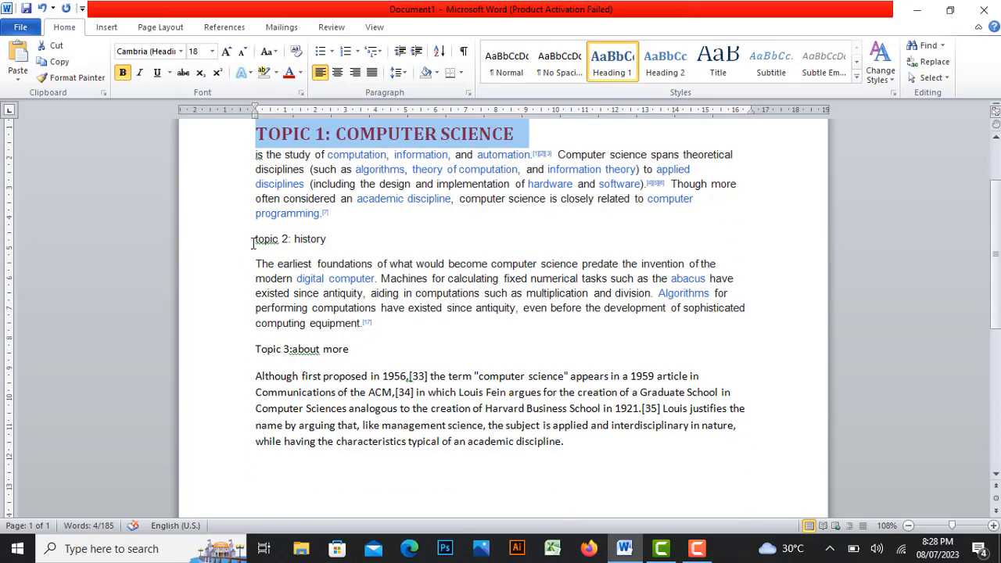
{"action": "left_click_drag", "start_coordinate": [253, 240], "coordinate": [330, 241]}
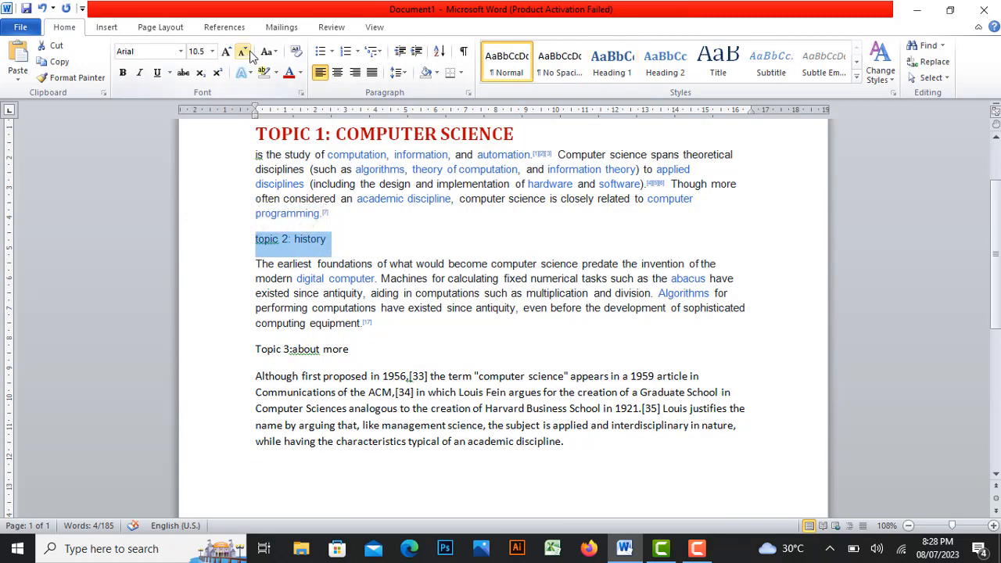
{"action": "left_click", "coordinate": [611, 63]}
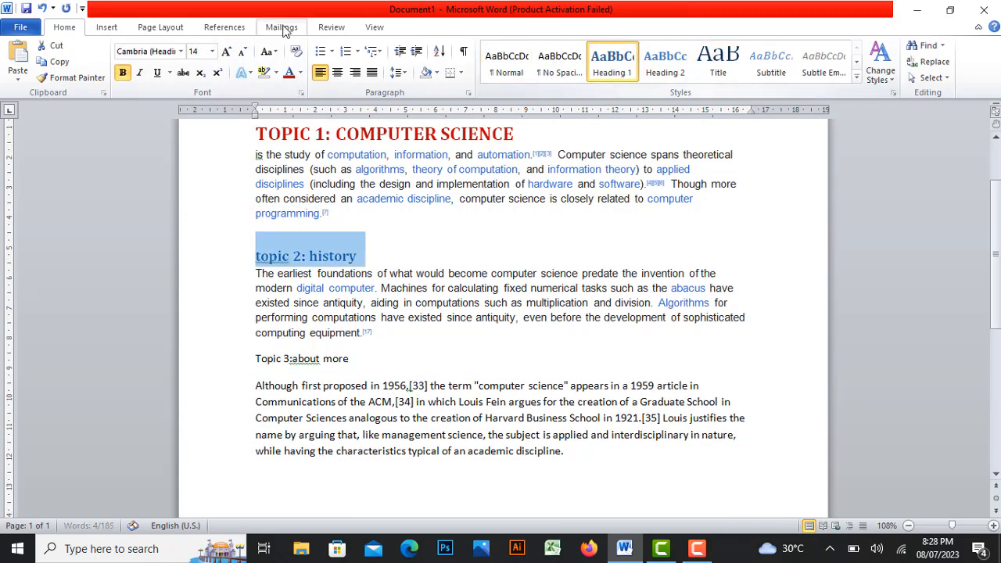
{"action": "left_click", "coordinate": [226, 51]}
{"action": "left_click", "coordinate": [226, 50]}
Step: Convert the topic 2 heading to uppercase and give it the same dark red colour as the first heading
{"action": "left_click", "coordinate": [267, 51]}
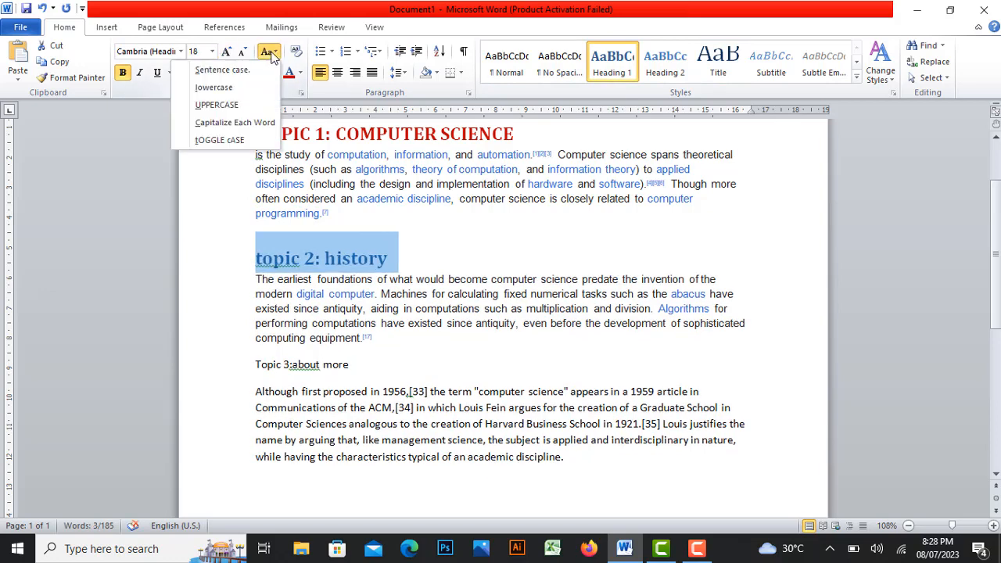
{"action": "left_click", "coordinate": [237, 103]}
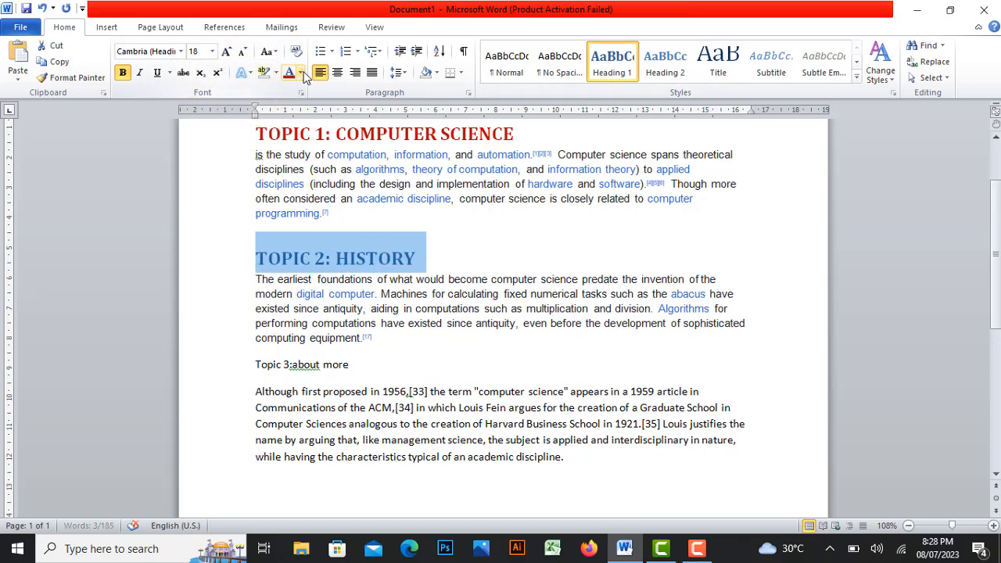
{"action": "left_click", "coordinate": [300, 72]}
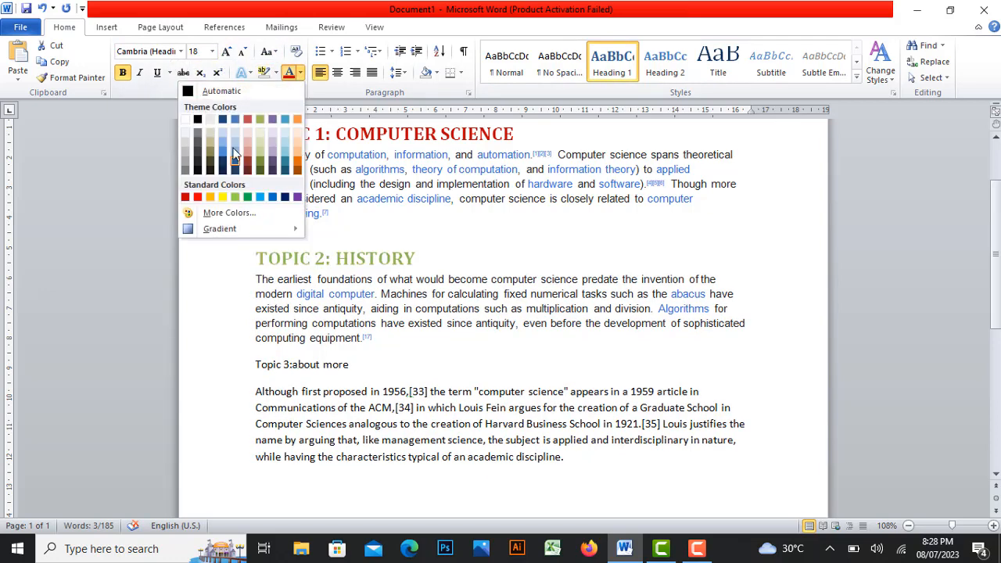
{"action": "left_click", "coordinate": [195, 198]}
Step: Apply the Heading 1 style to the Topic 3 title and enlarge its font size to 18
{"action": "left_click_drag", "start_coordinate": [250, 363], "coordinate": [321, 374]}
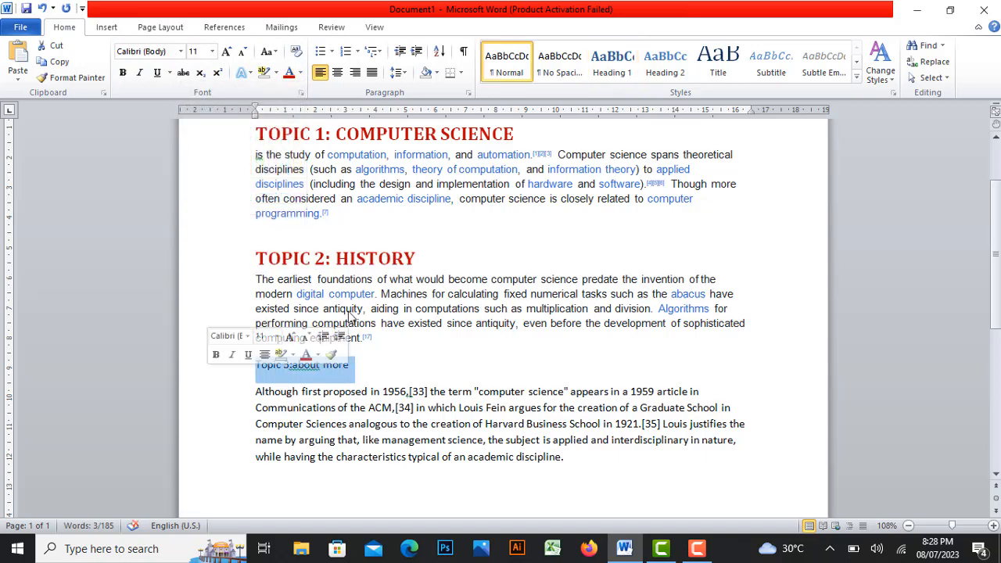
{"action": "left_click", "coordinate": [608, 68]}
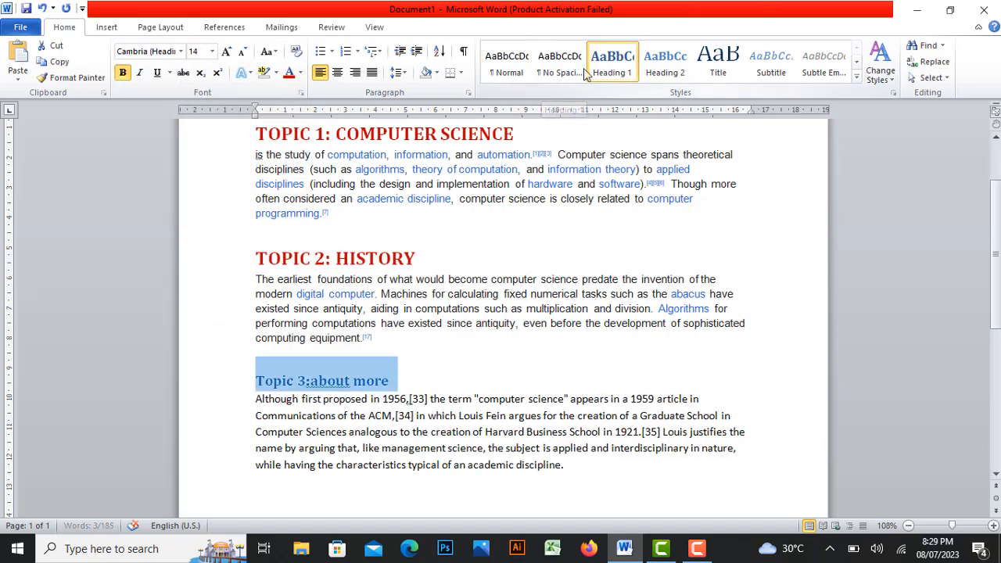
{"action": "left_click", "coordinate": [226, 52]}
{"action": "left_click", "coordinate": [226, 51]}
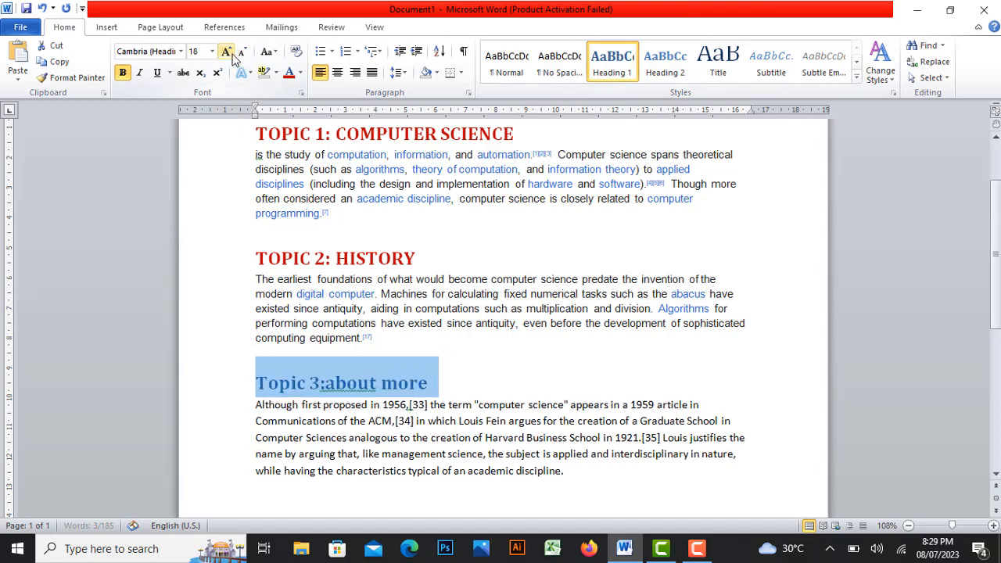
Step: Convert the Topic 3 heading to uppercase, colour it standard dark red and deselect it
{"action": "left_click", "coordinate": [273, 51]}
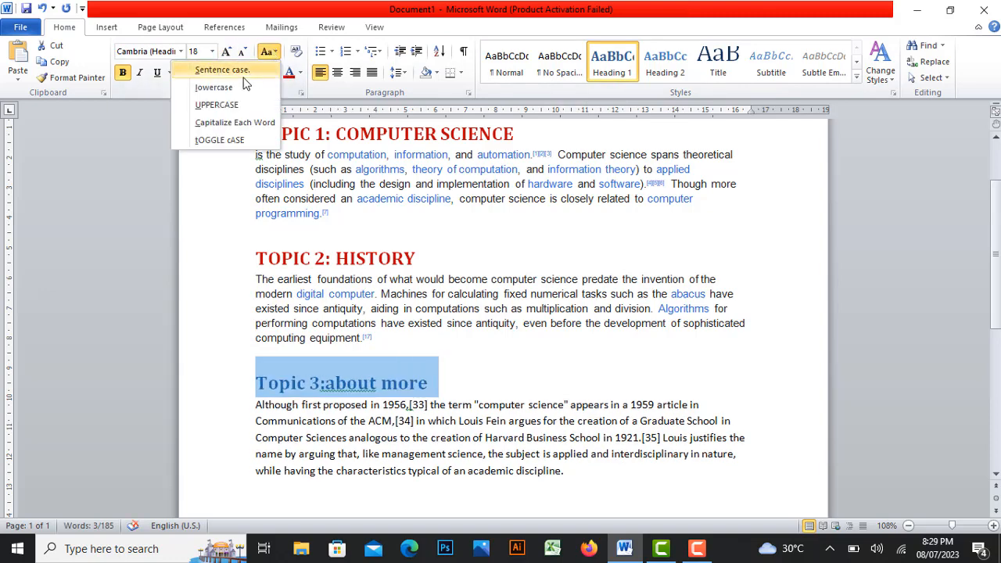
{"action": "left_click", "coordinate": [215, 105]}
{"action": "left_click", "coordinate": [300, 72]}
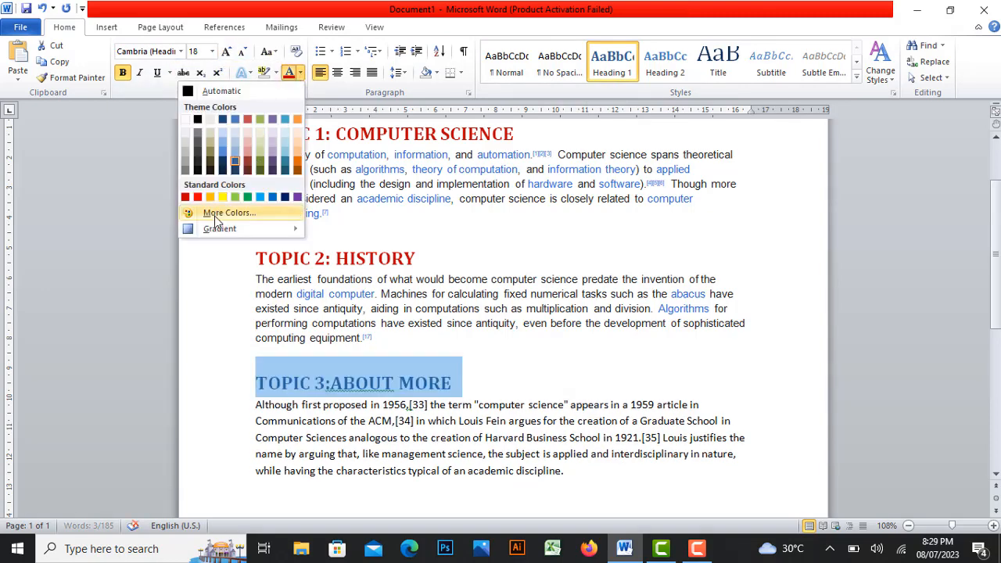
{"action": "left_click", "coordinate": [185, 198]}
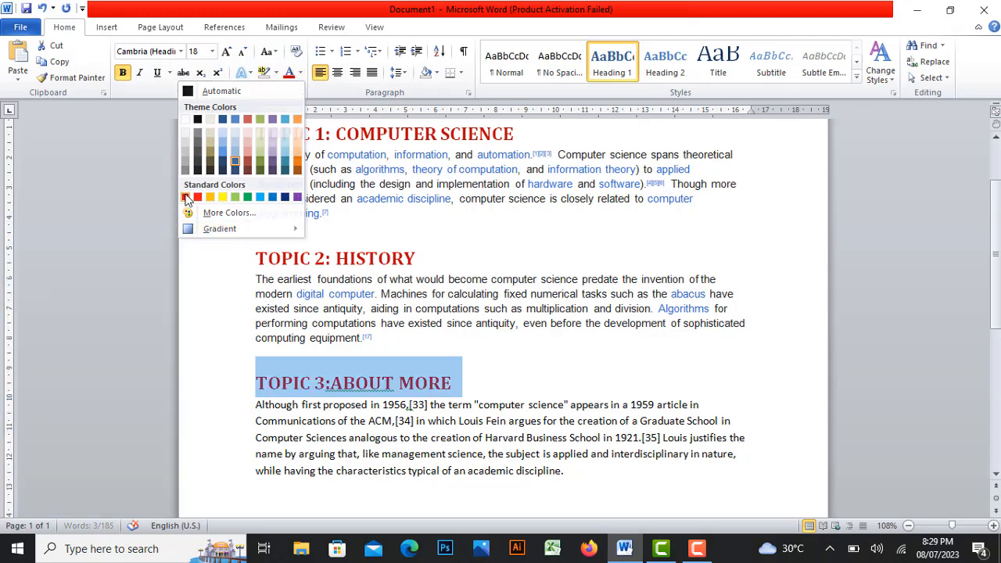
{"action": "left_click", "coordinate": [471, 376]}
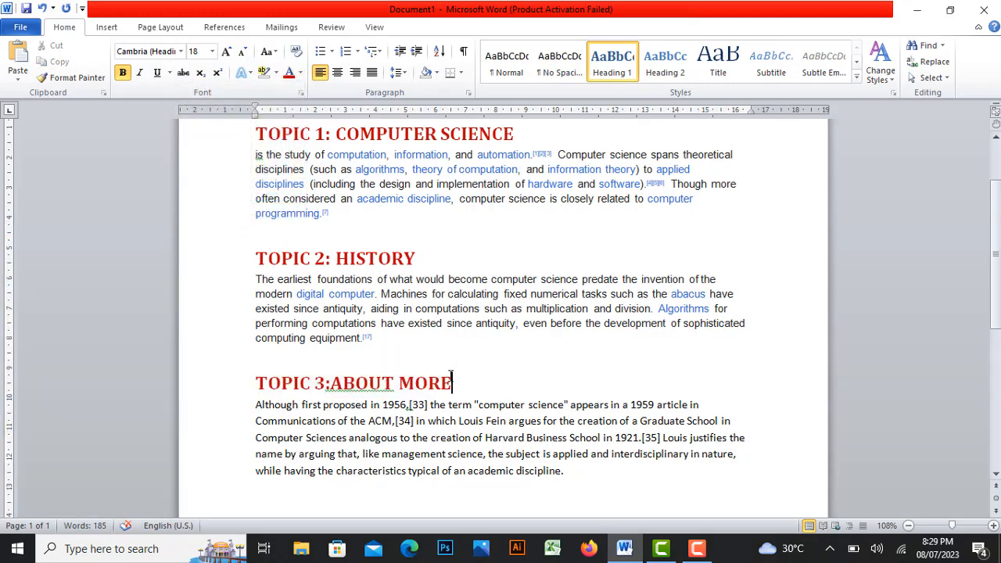
Step: Add three blank lines below the last paragraph of Topic 3
{"action": "scroll", "coordinate": [452, 377], "scroll_direction": "up", "scroll_amount": 3}
{"action": "scroll", "coordinate": [453, 369], "scroll_direction": "down", "scroll_amount": 1}
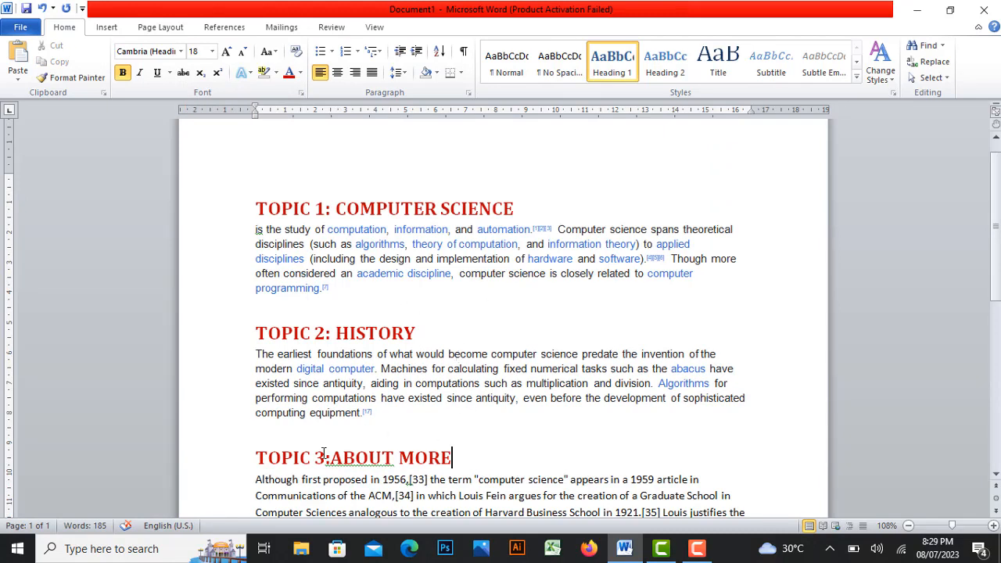
{"action": "scroll", "coordinate": [397, 403], "scroll_direction": "up", "scroll_amount": 1}
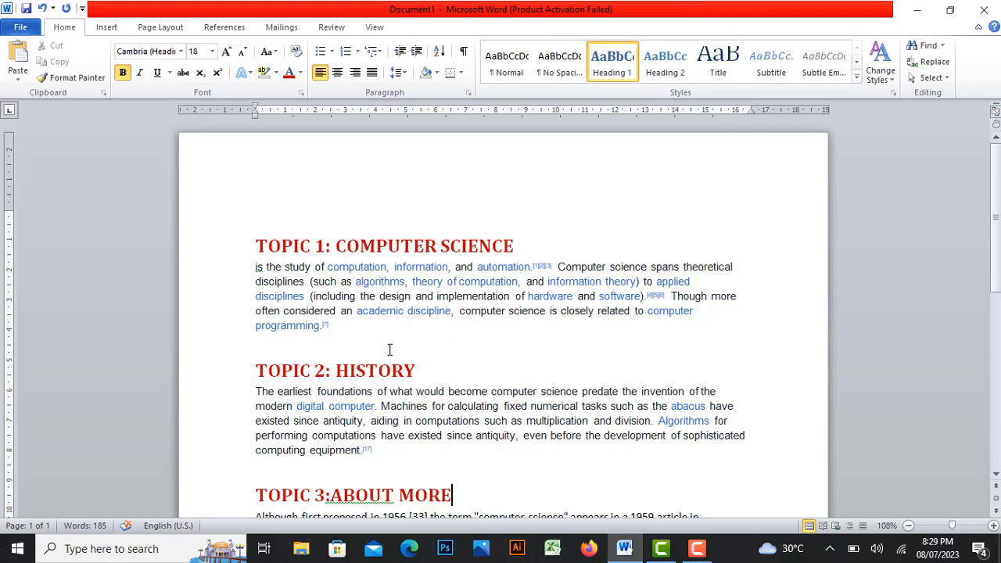
{"action": "scroll", "coordinate": [609, 388], "scroll_direction": "down", "scroll_amount": 6}
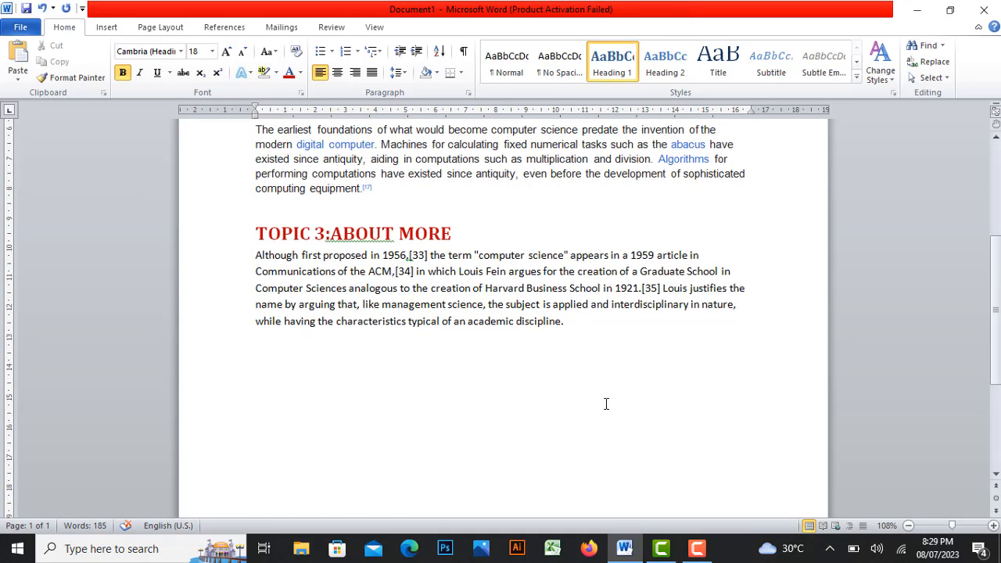
{"action": "left_click", "coordinate": [593, 324]}
{"action": "key", "text": "Return"}
{"action": "key", "text": "Return"}
{"action": "key", "text": "Return"}
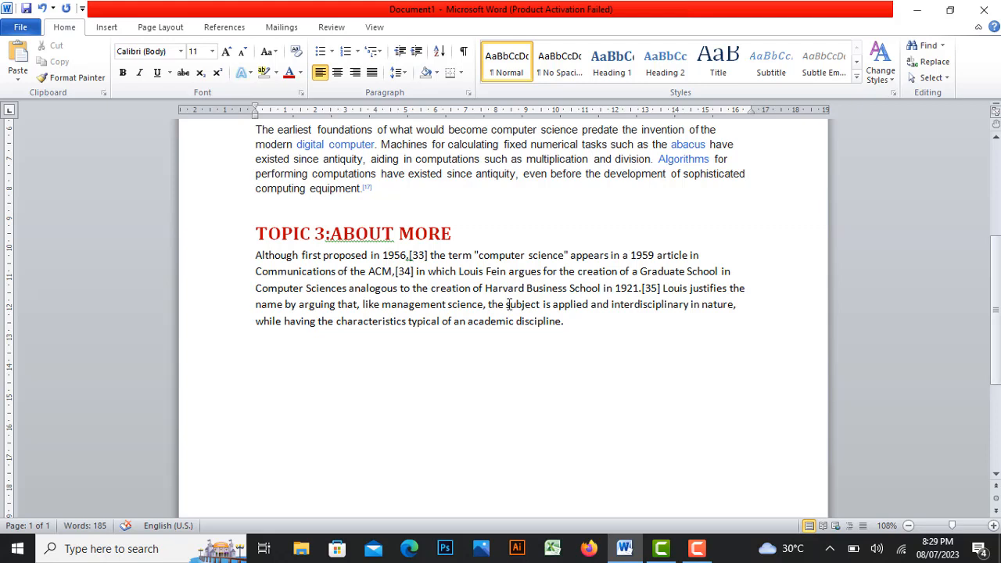
Step: Insert the built-in Automatic Table 1 table of contents below the text and undo the insertion
{"action": "left_click", "coordinate": [218, 27]}
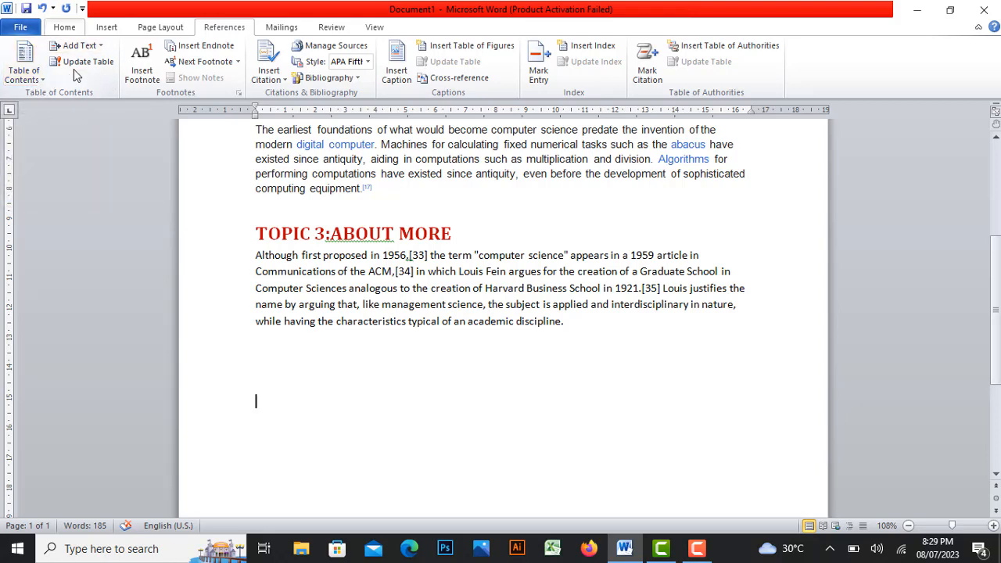
{"action": "left_click", "coordinate": [32, 72]}
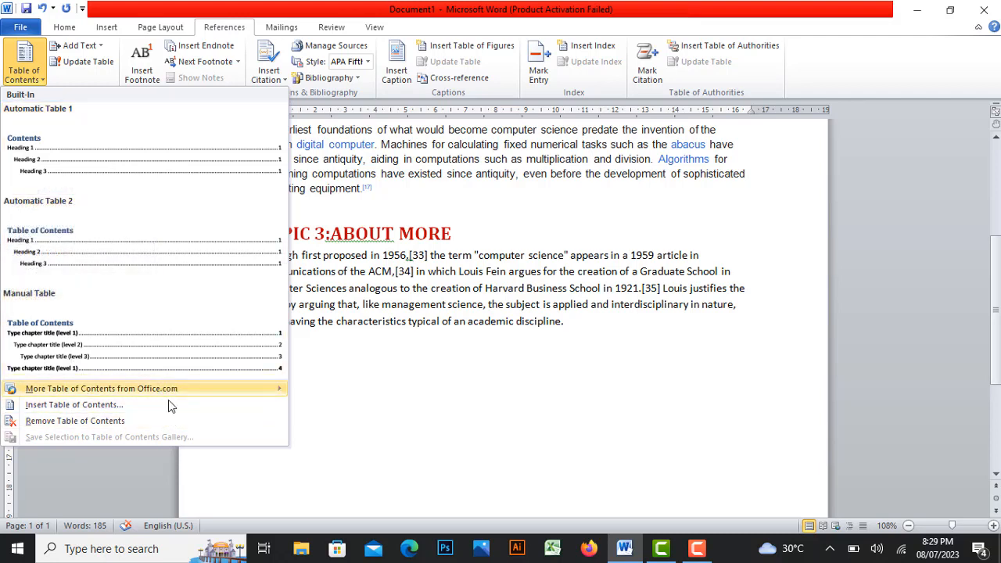
{"action": "mouse_move", "coordinate": [168, 400]}
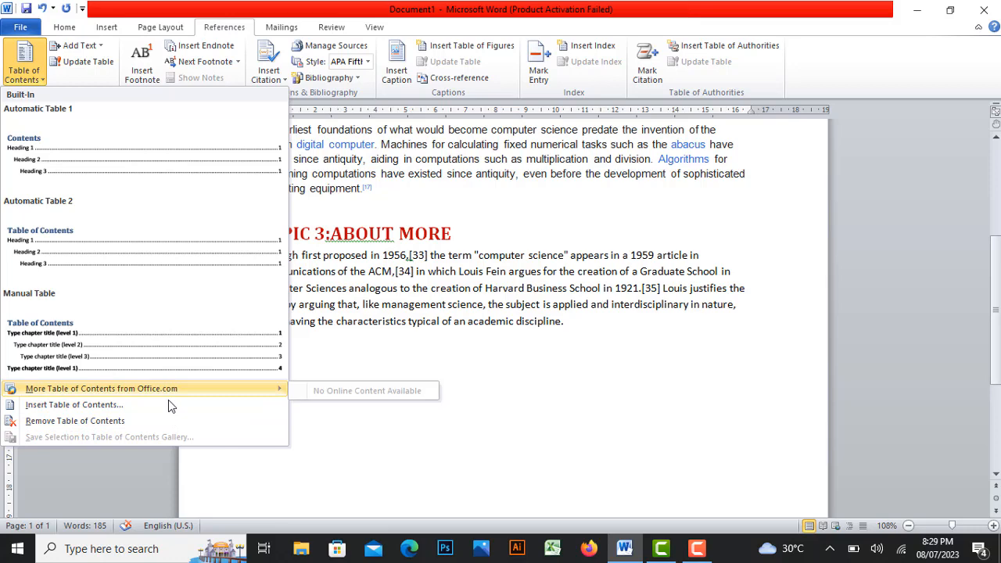
{"action": "left_click", "coordinate": [109, 158]}
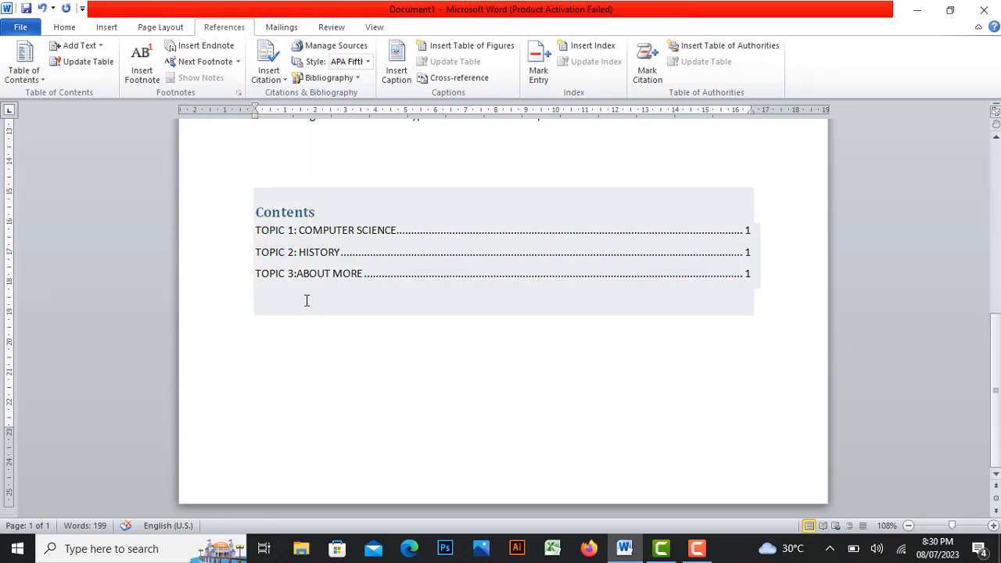
{"action": "scroll", "coordinate": [375, 296], "scroll_direction": "up", "scroll_amount": 1}
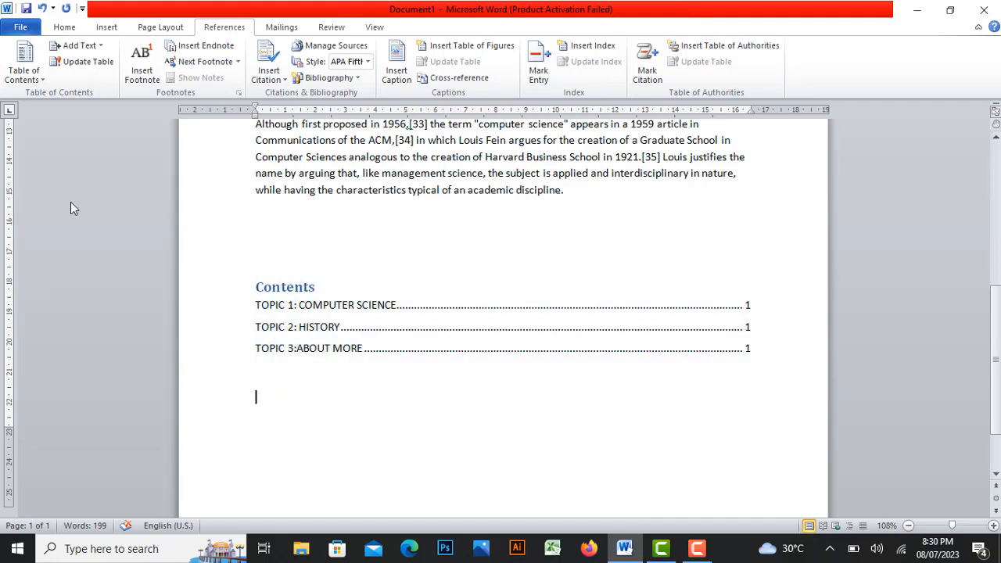
{"action": "key", "text": "ctrl+z"}
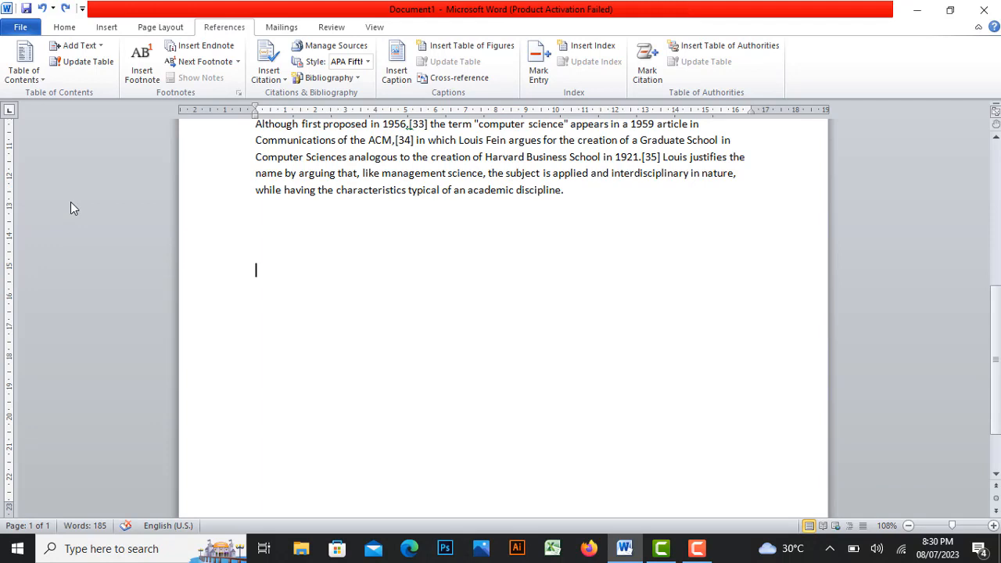
Step: Insert a custom table of contents below the text with the From template format, three levels and hyperlinks enabled
{"action": "left_click", "coordinate": [24, 78]}
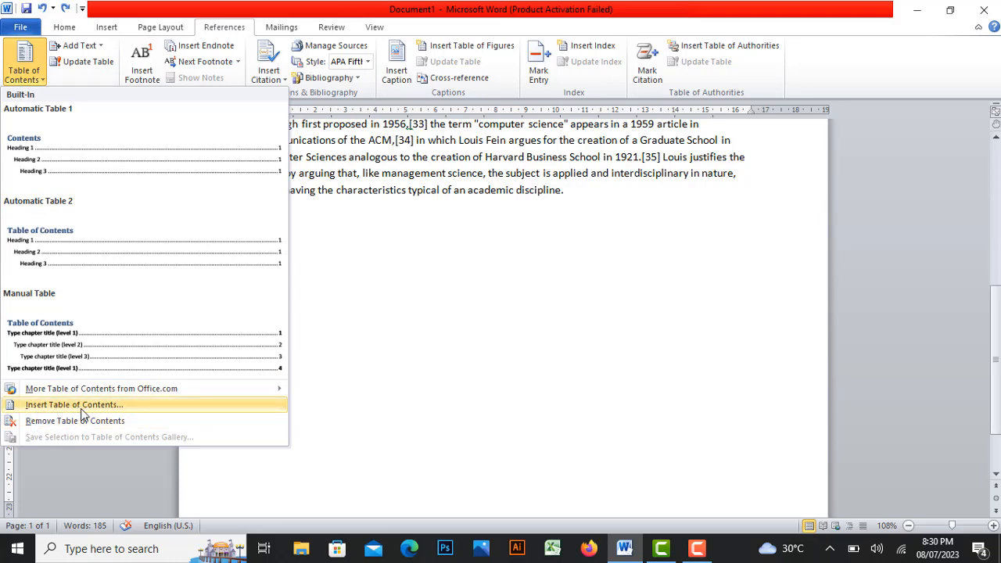
{"action": "mouse_move", "coordinate": [76, 395]}
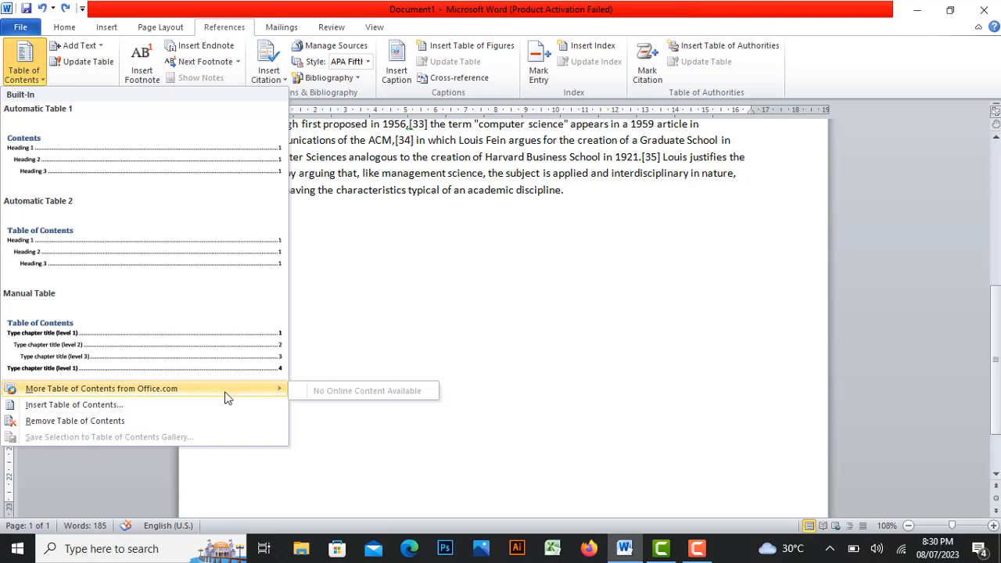
{"action": "left_click", "coordinate": [114, 407]}
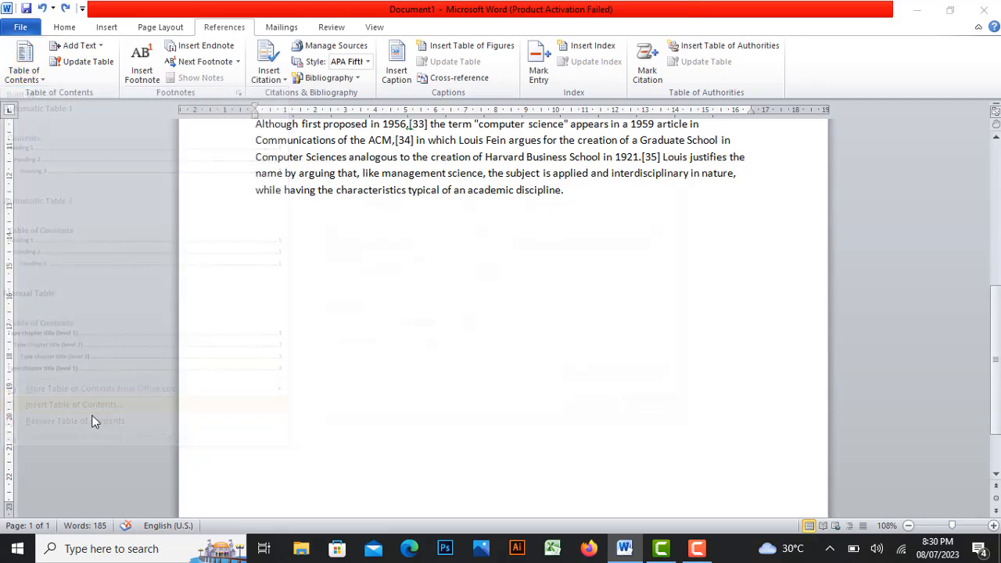
{"action": "left_click_drag", "start_coordinate": [516, 105], "coordinate": [328, 104]}
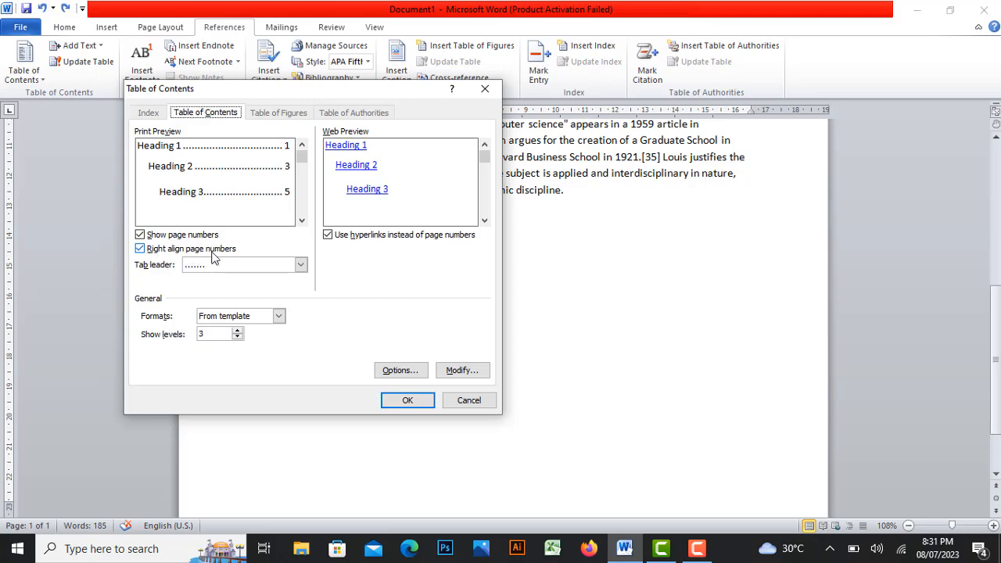
{"action": "left_click", "coordinate": [280, 319]}
{"action": "left_click", "coordinate": [279, 321]}
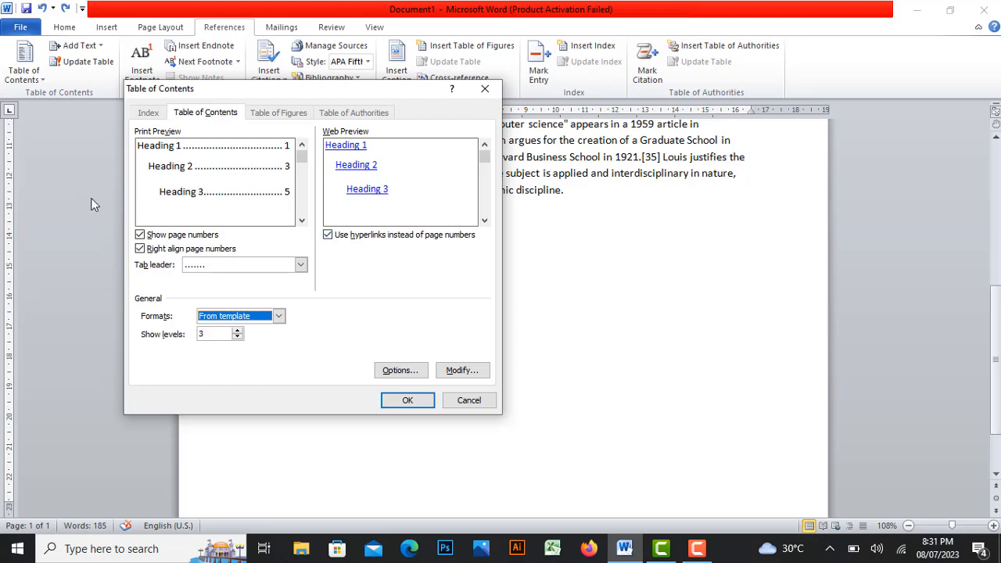
{"action": "left_click", "coordinate": [329, 236]}
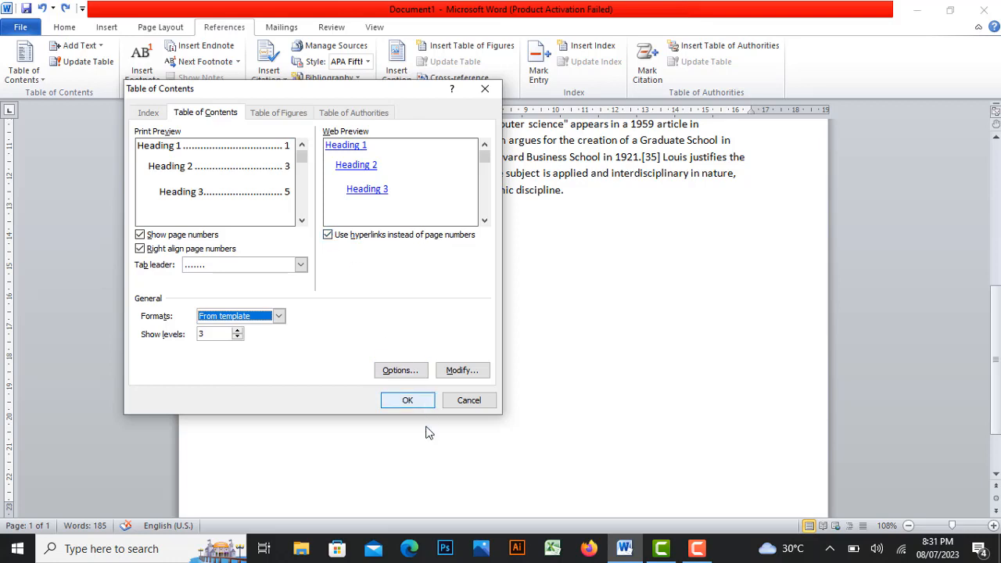
{"action": "left_click", "coordinate": [413, 402]}
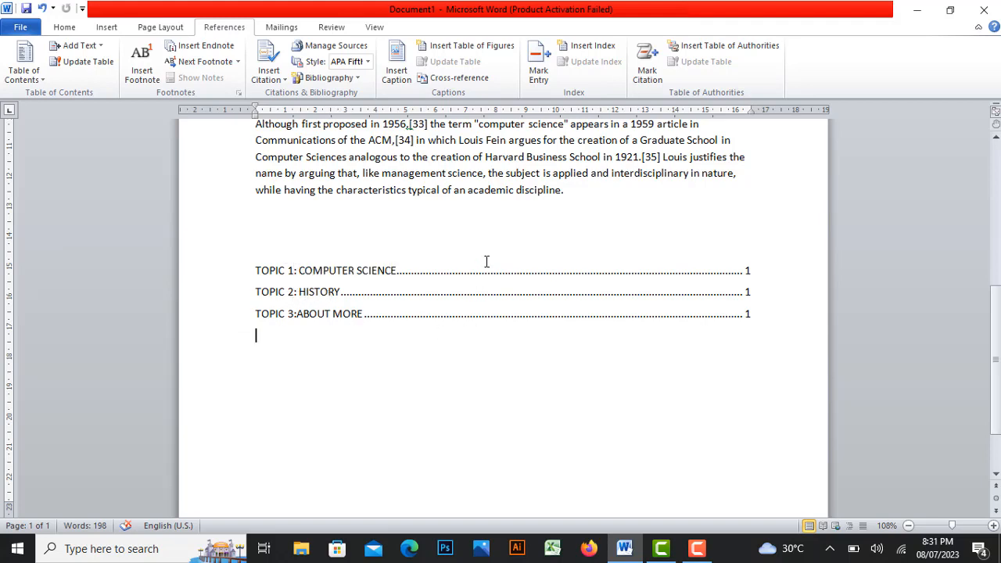
Step: Follow the Topic 2: HISTORY link in the table of contents to its heading and check the destination
{"action": "left_click", "coordinate": [290, 297], "text": "ctrl"}
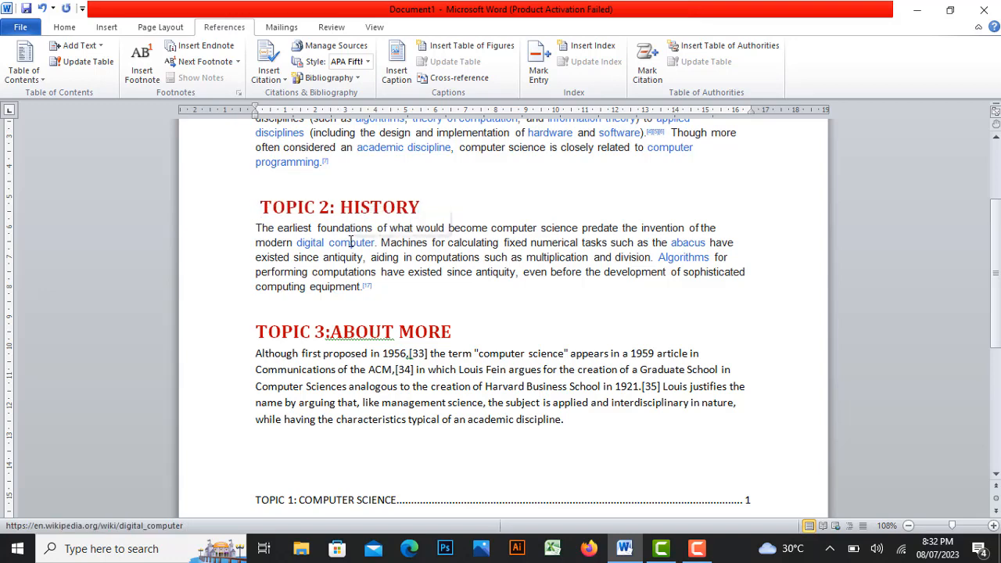
{"action": "scroll", "coordinate": [393, 293], "scroll_direction": "down", "scroll_amount": 1}
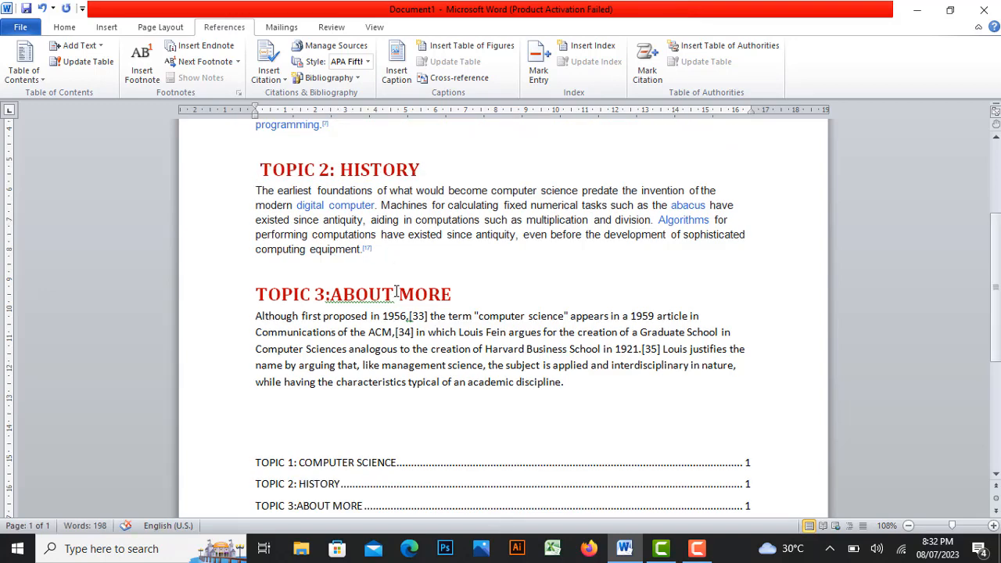
{"action": "scroll", "coordinate": [396, 291], "scroll_direction": "up", "scroll_amount": 1}
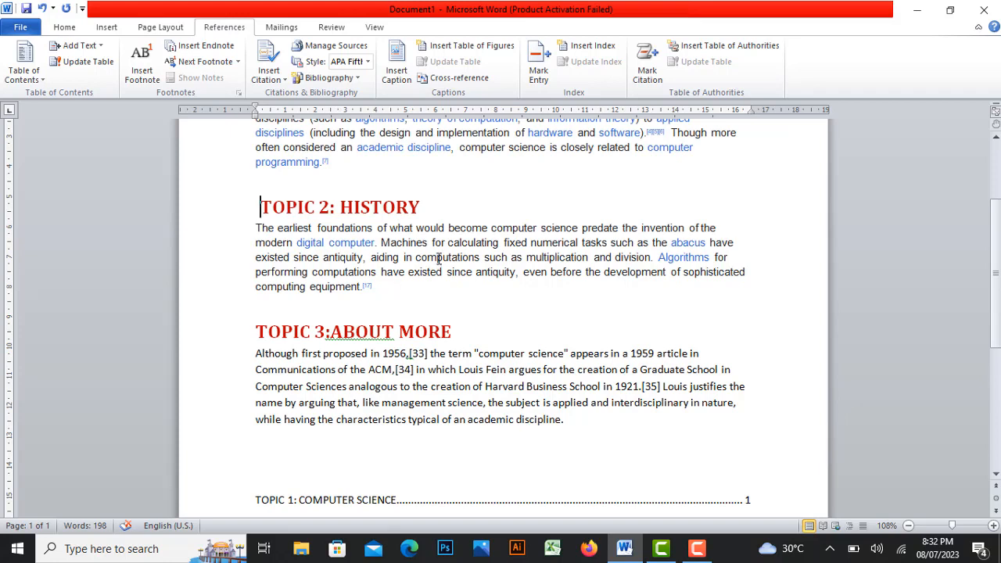
Step: Clear the stray space before the Topic 2 heading and undo the inserted table of contents and blank lines
{"action": "key", "text": "BackSpace"}
{"action": "key", "text": "ctrl+z"}
{"action": "key", "text": "ctrl+z"}
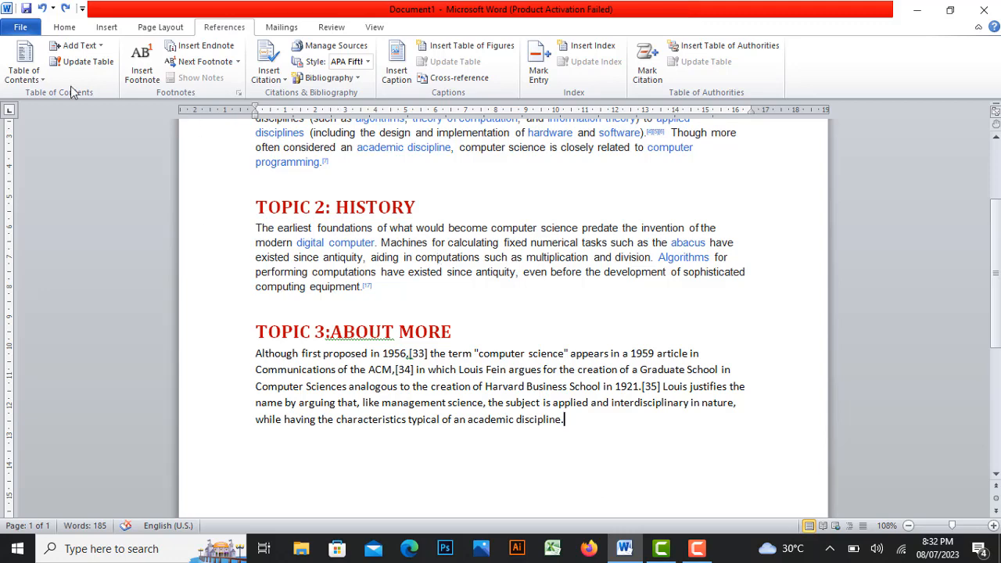
Step: Insert a custom table of contents after the last paragraph with the hyperlinks option turned off
{"action": "left_click", "coordinate": [24, 76]}
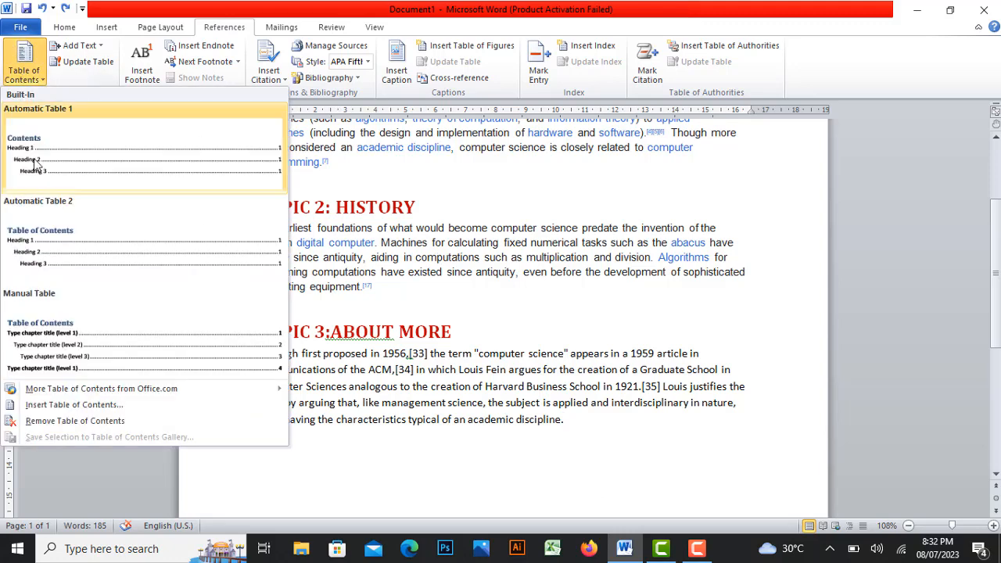
{"action": "left_click", "coordinate": [65, 407]}
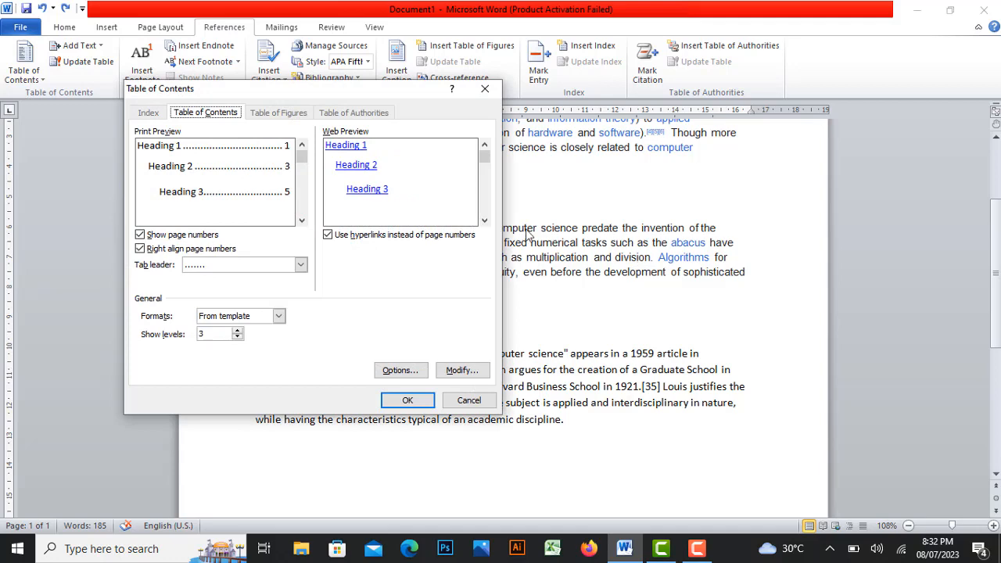
{"action": "left_click", "coordinate": [328, 235]}
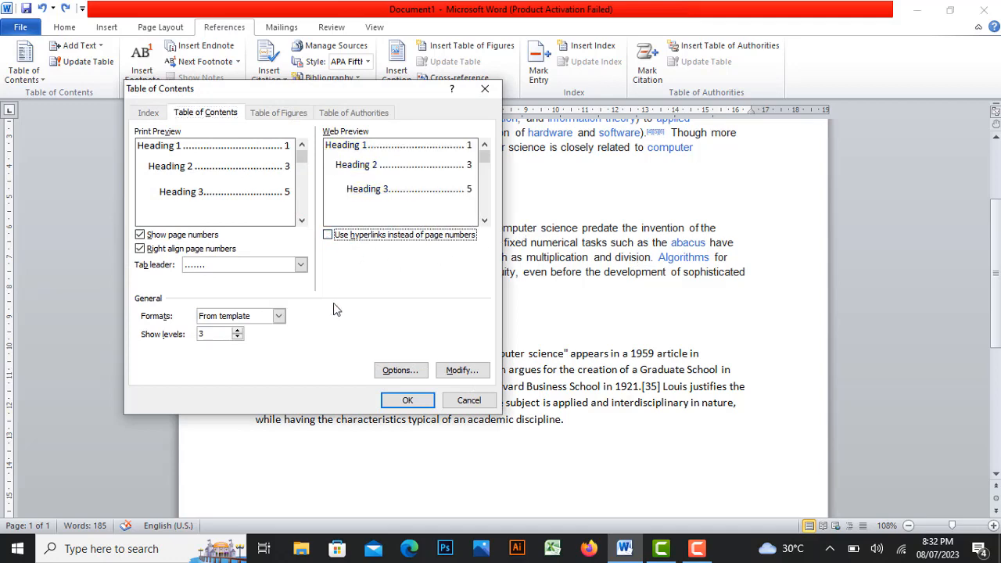
{"action": "left_click", "coordinate": [407, 400]}
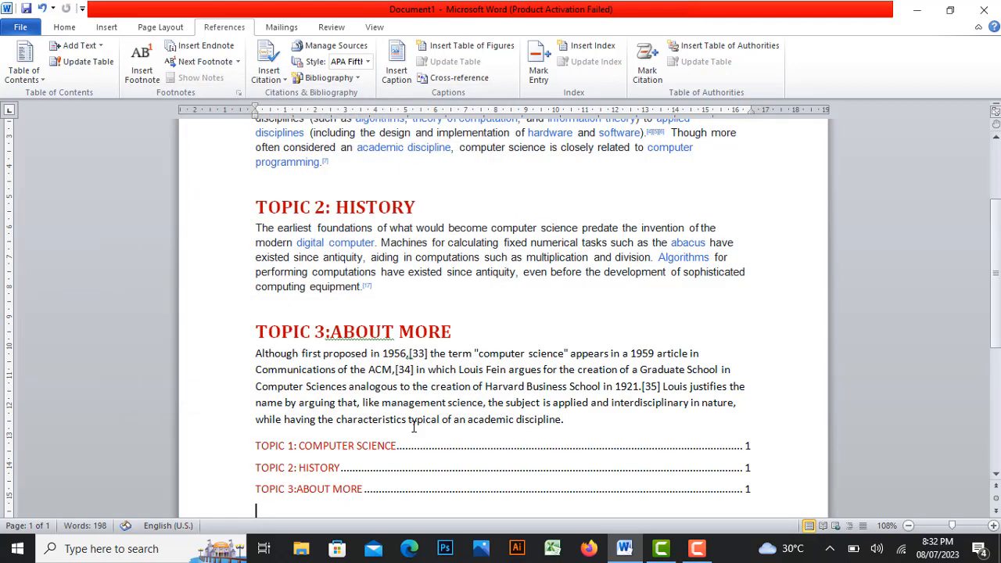
Step: Test whether the Topic 1: COMPUTER SCIENCE entry in the table of contents works as a link
{"action": "scroll", "coordinate": [488, 356], "scroll_direction": "down", "scroll_amount": 1}
{"action": "left_click", "coordinate": [292, 333]}
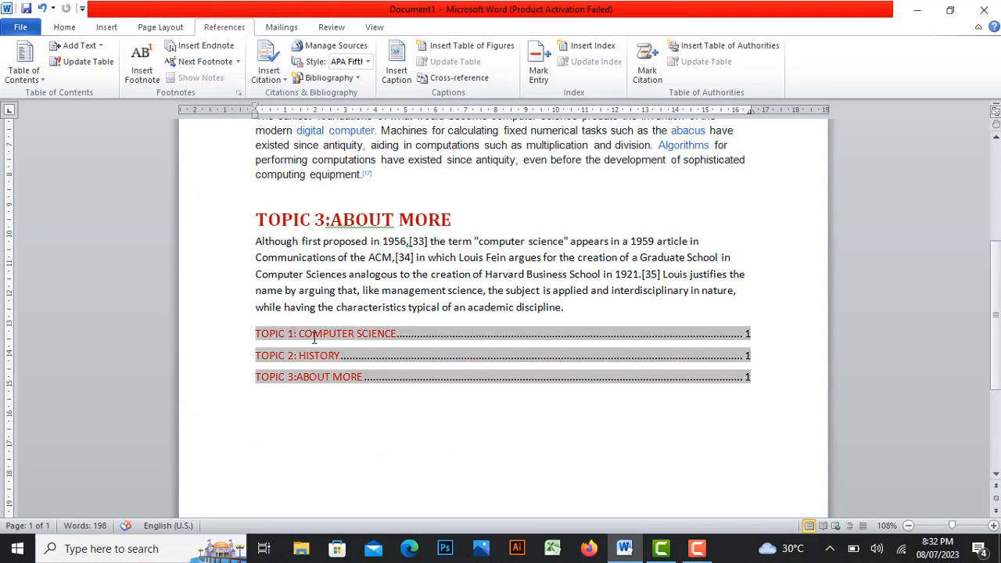
{"action": "left_click", "coordinate": [331, 335]}
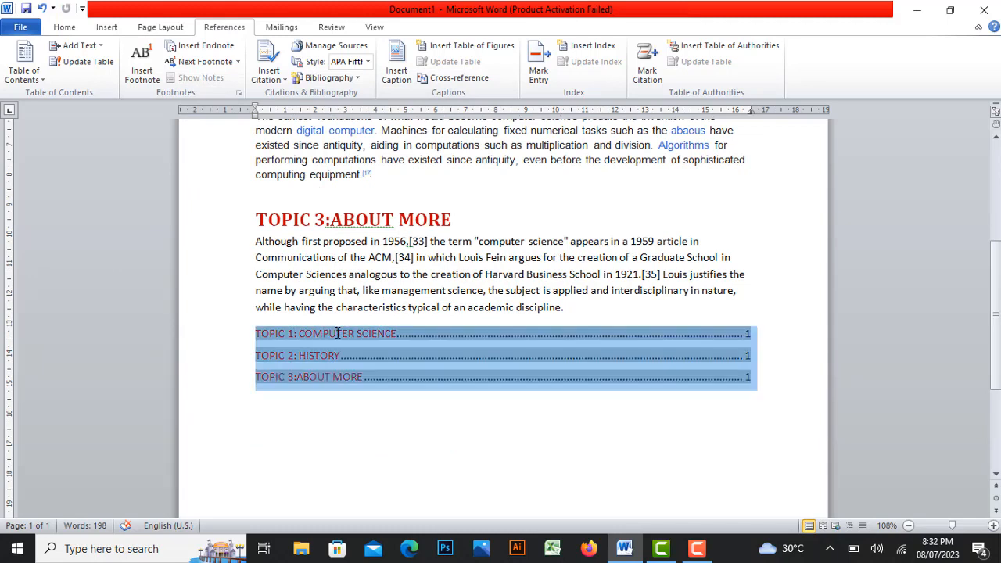
{"action": "double_click", "coordinate": [336, 333]}
{"action": "double_click", "coordinate": [336, 335]}
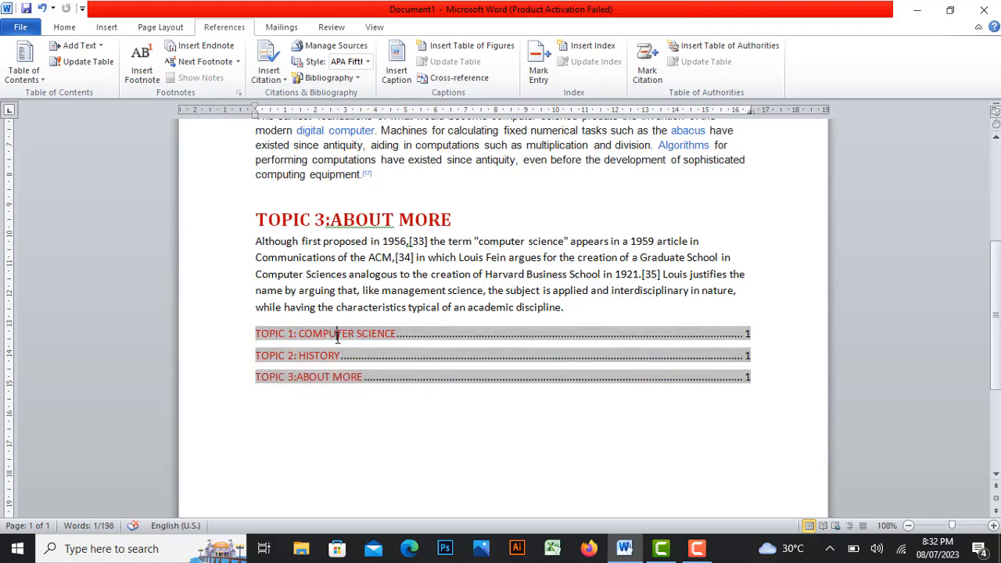
{"action": "triple_click", "coordinate": [337, 336]}
{"action": "triple_click", "coordinate": [337, 336]}
{"action": "triple_click", "coordinate": [337, 335]}
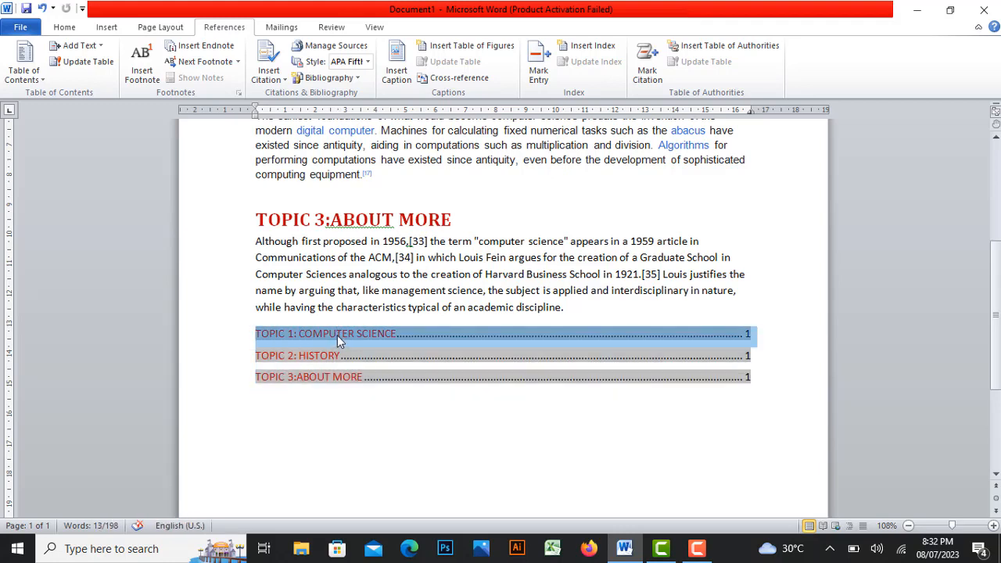
{"action": "triple_click", "coordinate": [337, 336]}
{"action": "triple_click", "coordinate": [337, 335]}
{"action": "triple_click", "coordinate": [337, 336]}
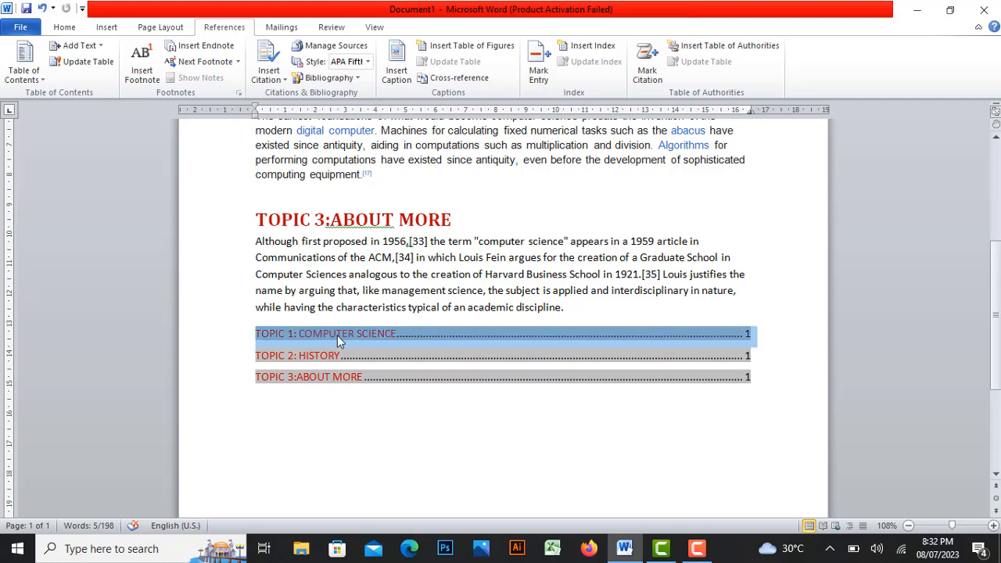
{"action": "left_click", "coordinate": [337, 336]}
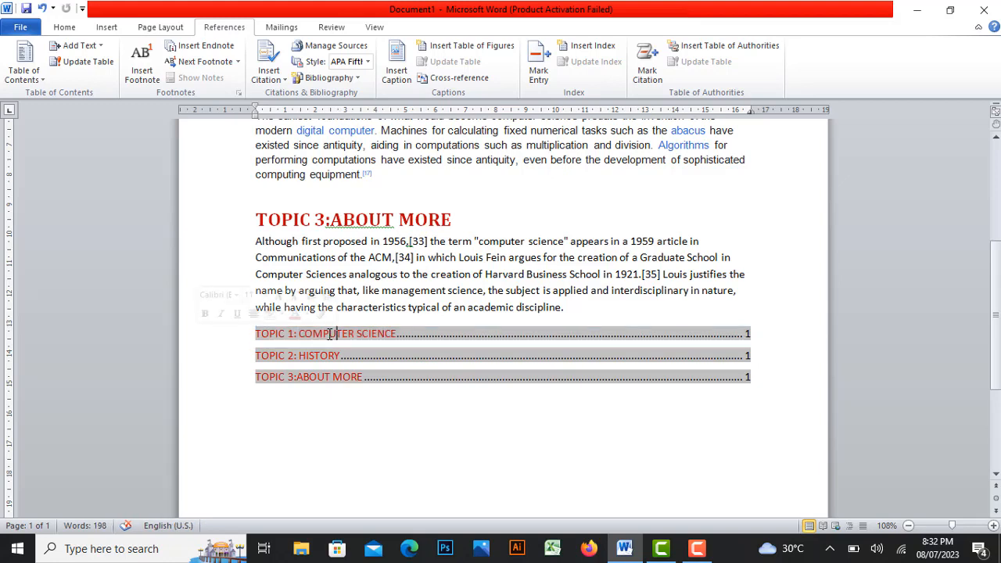
Step: Remove the existing table of contents and insert a new custom one after the last paragraph with the hyperlinks option turned on
{"action": "left_click", "coordinate": [23, 78]}
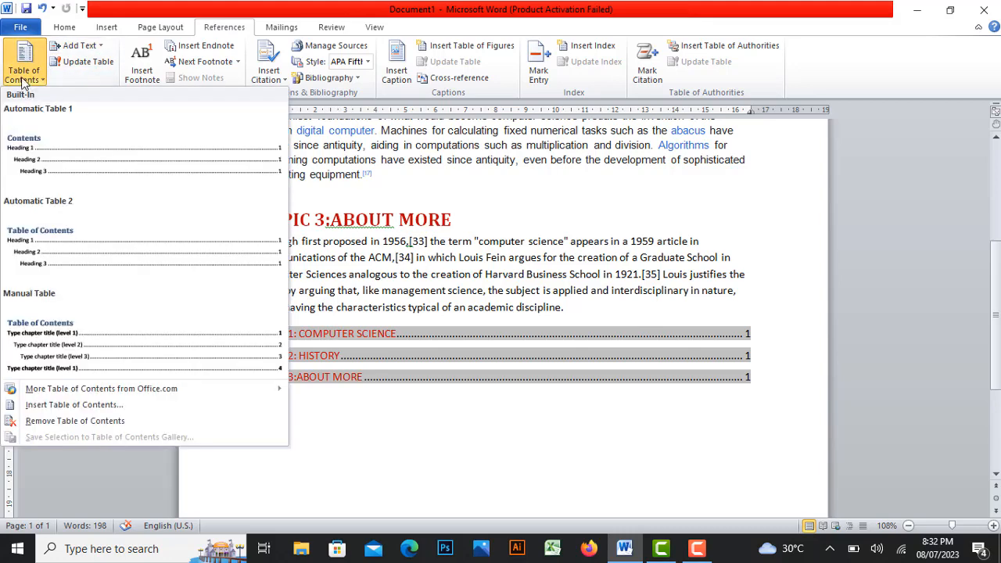
{"action": "left_click", "coordinate": [69, 421]}
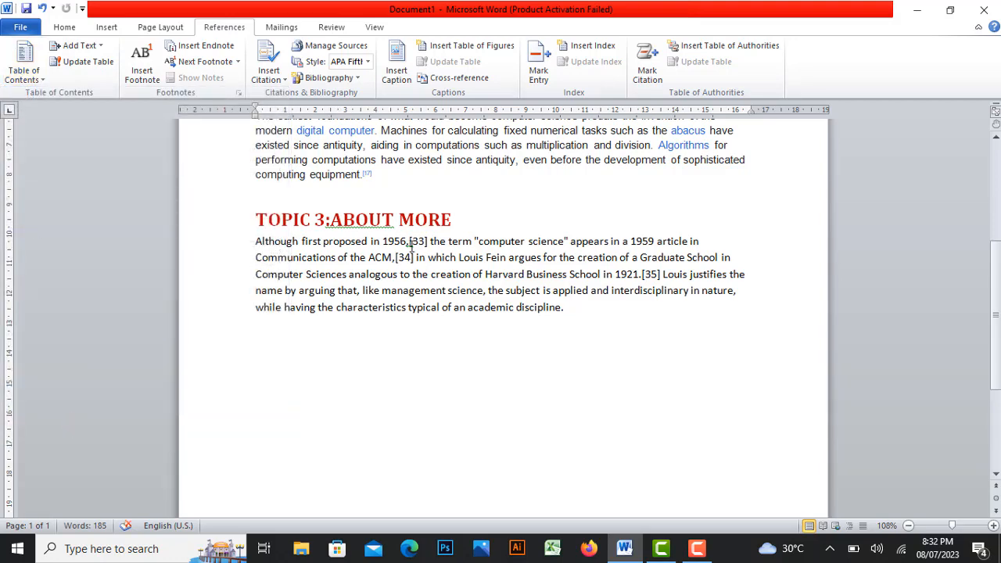
{"action": "left_click", "coordinate": [35, 78]}
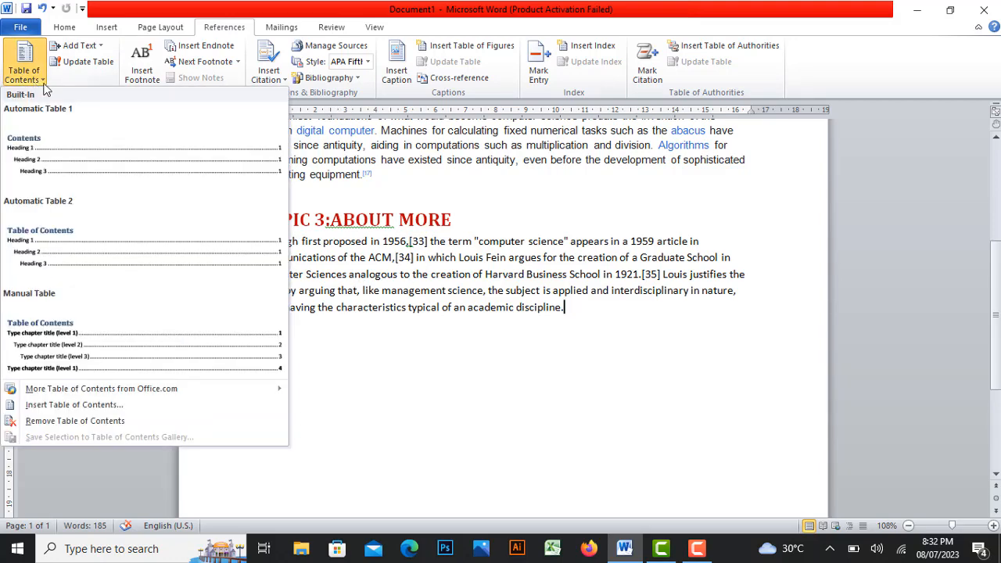
{"action": "left_click", "coordinate": [79, 405]}
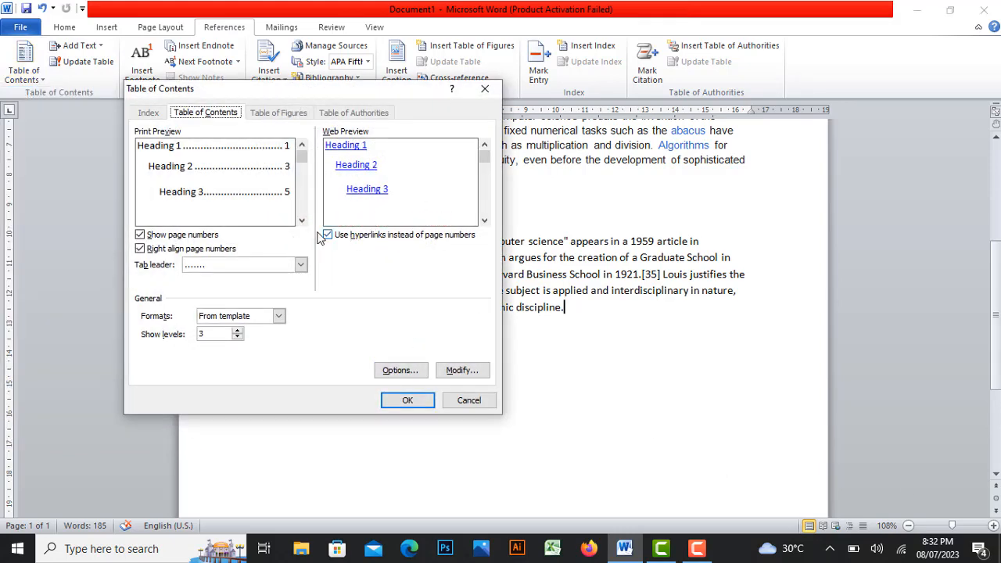
{"action": "left_click", "coordinate": [408, 400]}
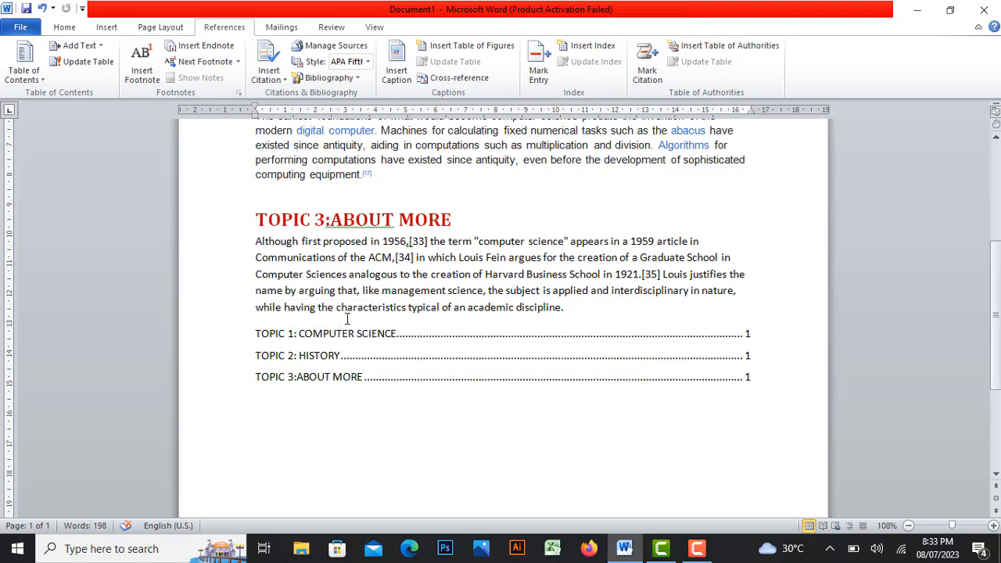
{"action": "left_click", "coordinate": [93, 44]}
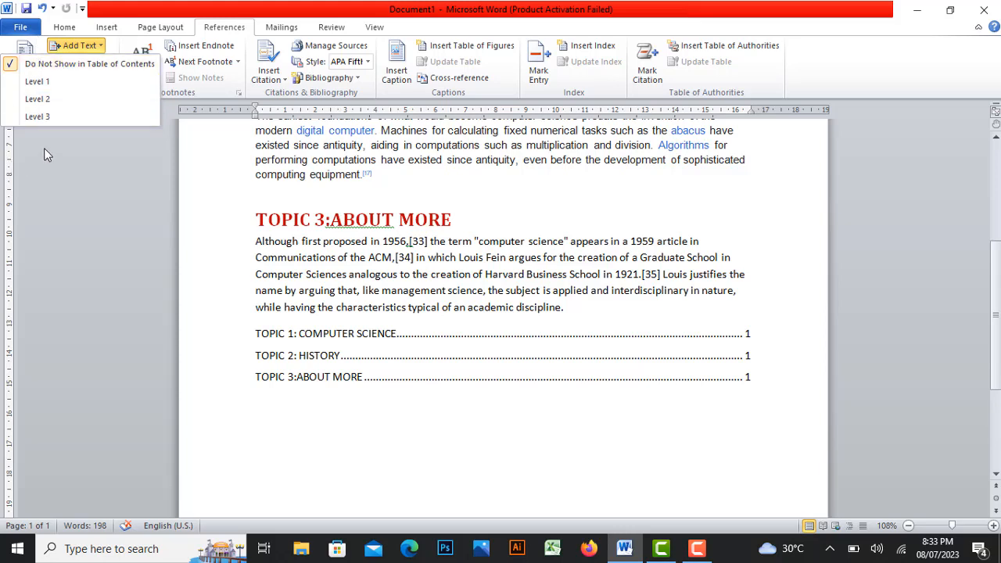
{"action": "left_click", "coordinate": [90, 47]}
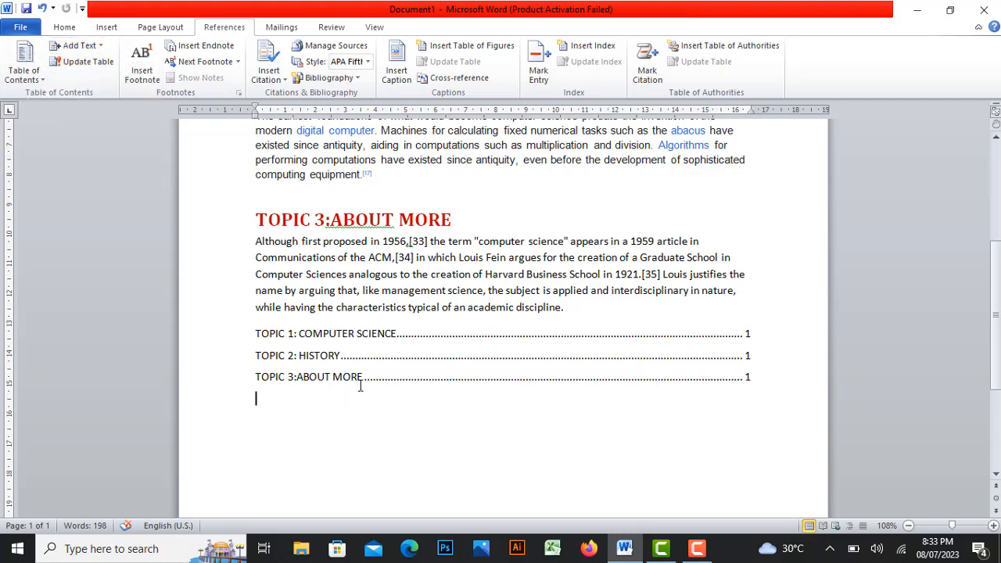
Step: Add blank lines between the Topic 3 paragraph and the table of contents, and paste the "Although first proposed in 1956" paragraph there
{"action": "scroll", "coordinate": [362, 384], "scroll_direction": "up", "scroll_amount": 1}
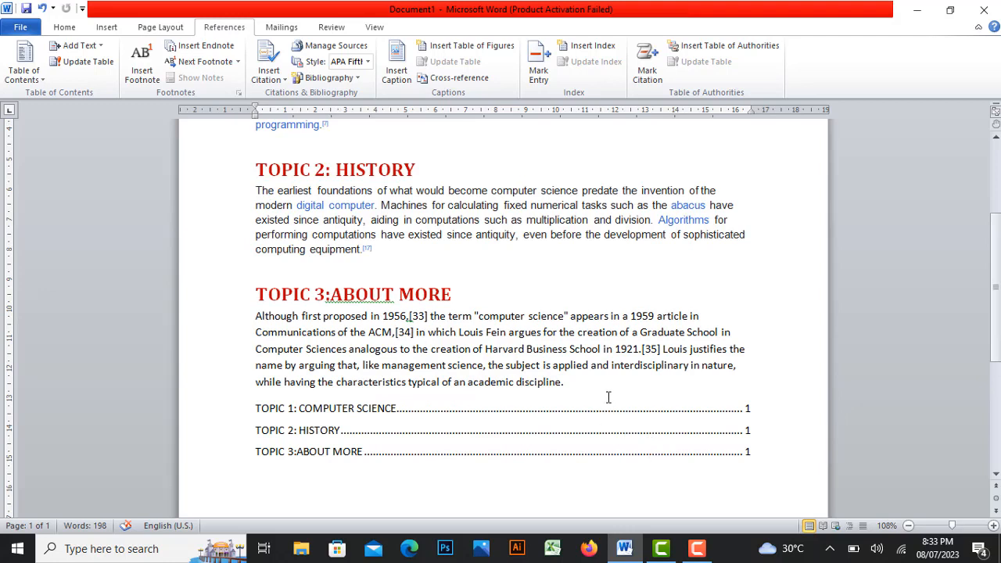
{"action": "left_click", "coordinate": [603, 386]}
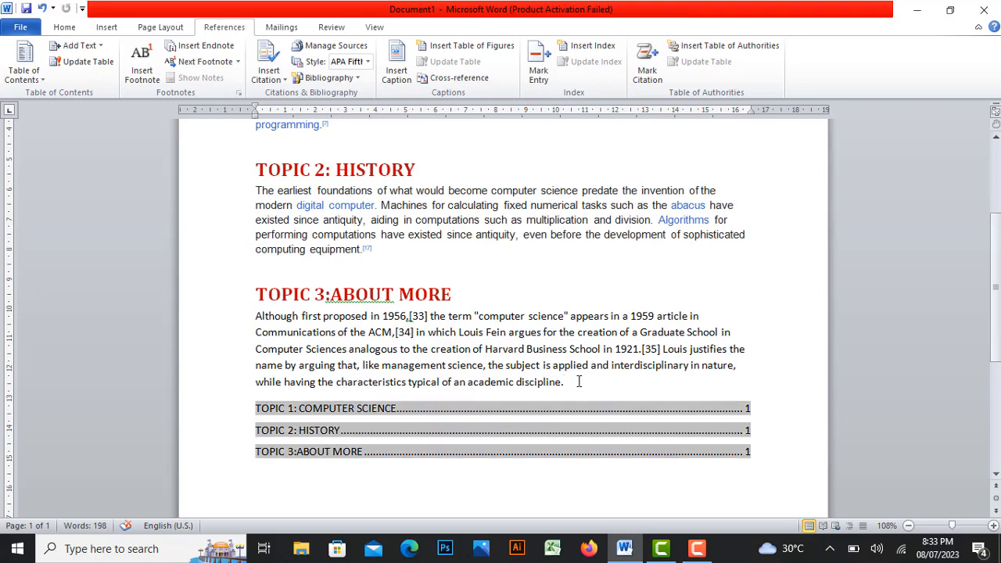
{"action": "key", "text": "Return"}
{"action": "key", "text": "Return"}
{"action": "key", "text": "Return"}
{"action": "key", "text": "Return"}
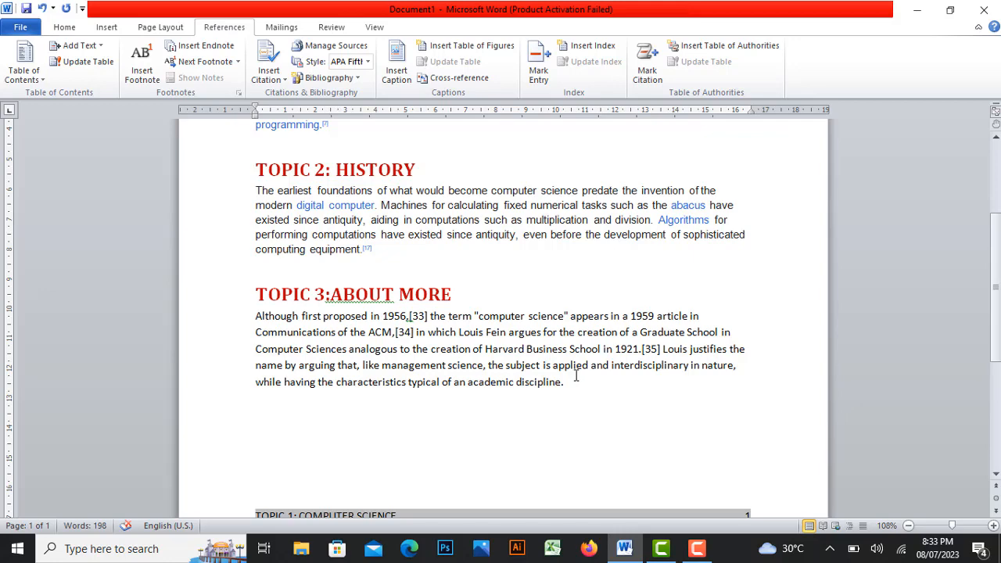
{"action": "key", "text": "Up"}
{"action": "key", "text": "Up"}
{"action": "key", "text": "Up"}
{"action": "key", "text": "Up"}
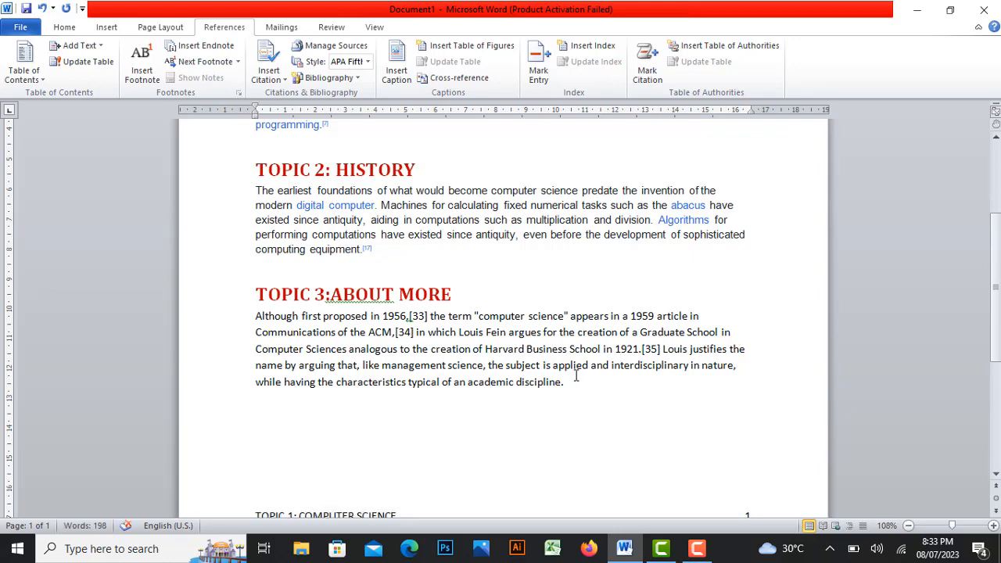
{"action": "type", "text": "Although first proposed in 1956,[33] the term \"computer science\" appears in a 1959 article in Communications of the ACM,[34] in which Louis Fein argues for the creation of a Graduate School in Computer Sciences analogous to the creation of Harvard Business School in 1921.[35] Louis justifies the name by arguing that, like management science, the subject is applied and interdisciplinary in nature, while having the characteristics typical of an academic discipline."}
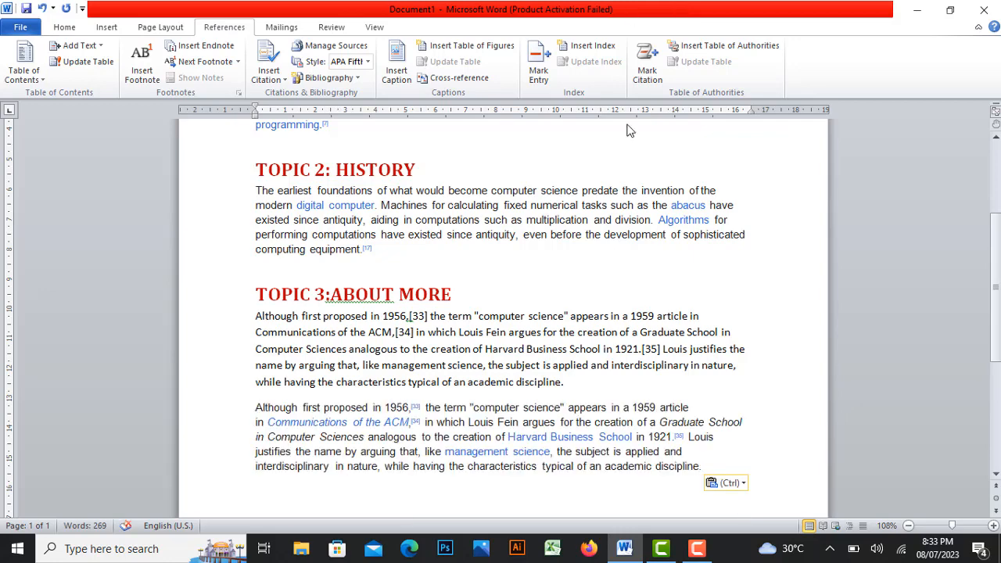
Step: Split the word "Although" onto its own line above the pasted paragraph and prefix it with "Topic 4:"
{"action": "left_click", "coordinate": [302, 407]}
{"action": "key", "text": "Return"}
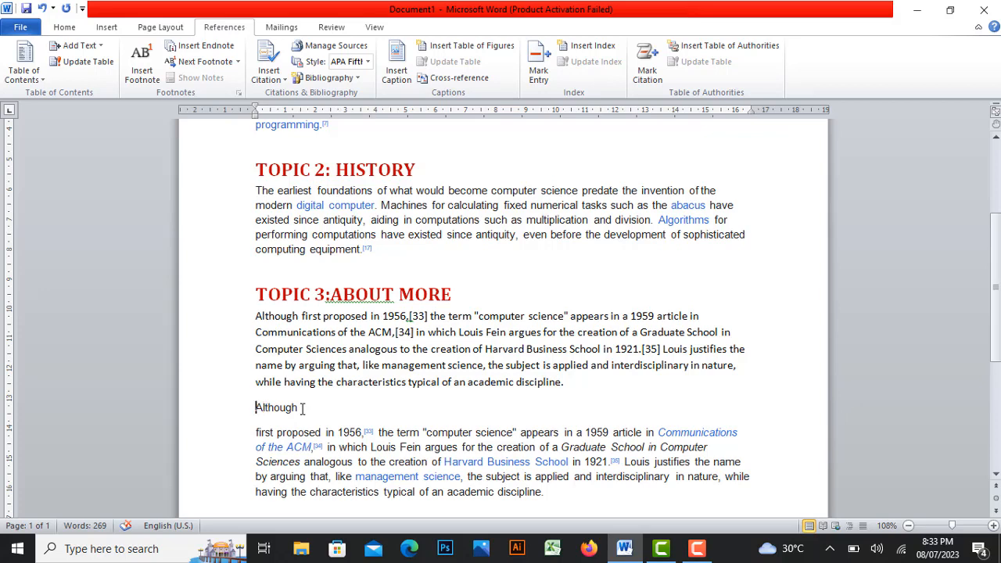
{"action": "type", "text": "Topic"}
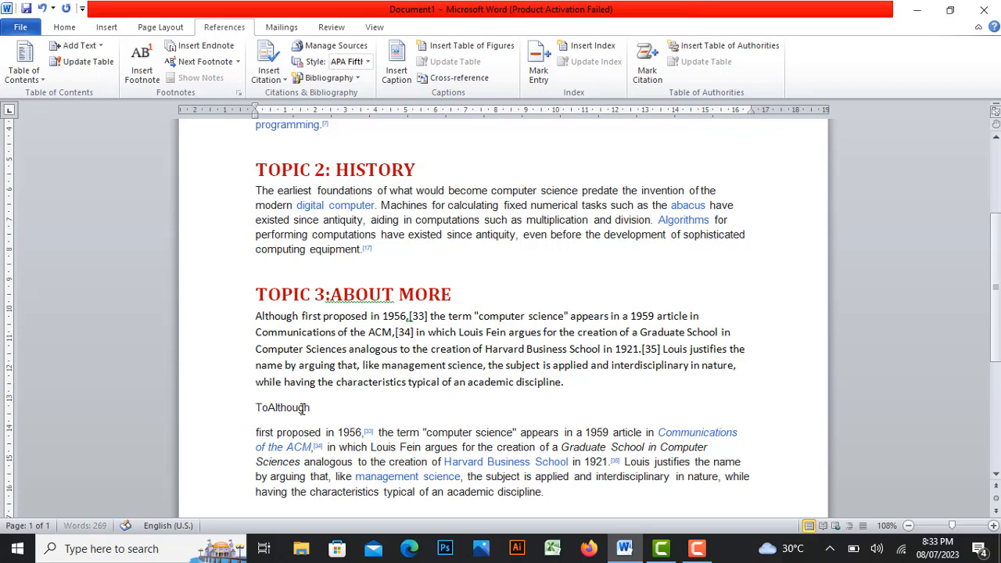
{"action": "type", "text": " 4:"}
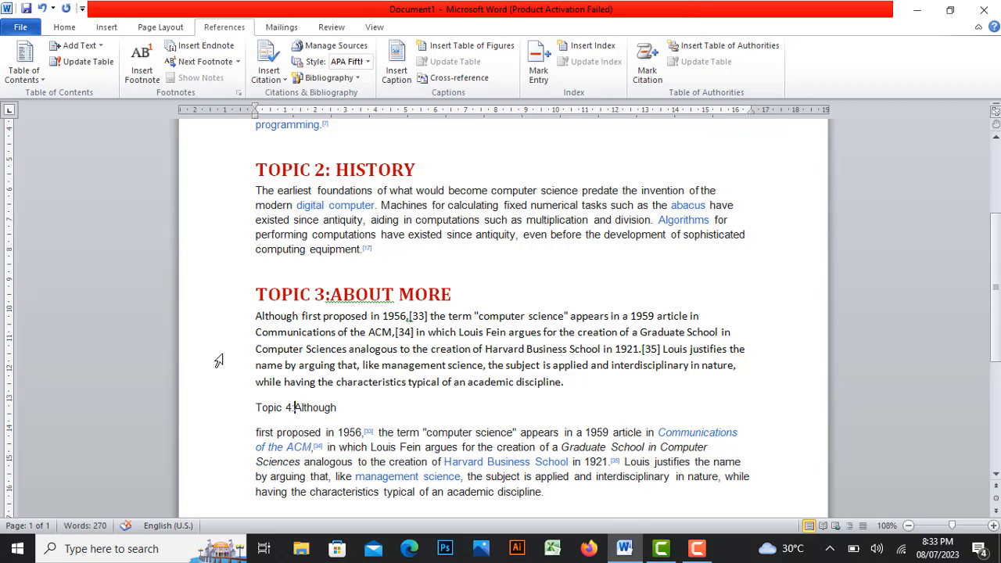
Step: Format the "Topic 4:Although" line as Heading 1 with font size 18, uppercase letters and the dark red standard colour
{"action": "left_click_drag", "start_coordinate": [256, 408], "coordinate": [347, 408]}
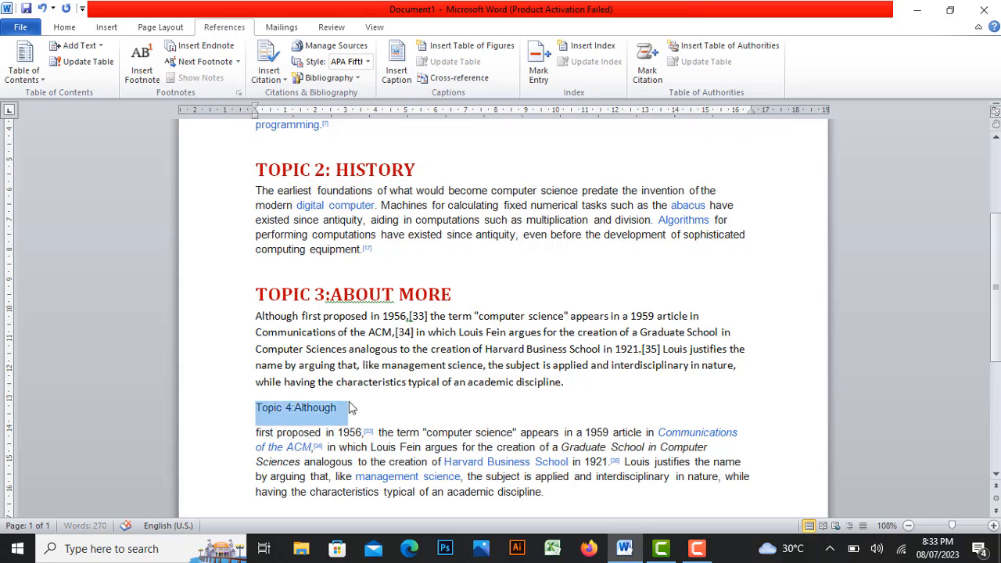
{"action": "left_click", "coordinate": [65, 28]}
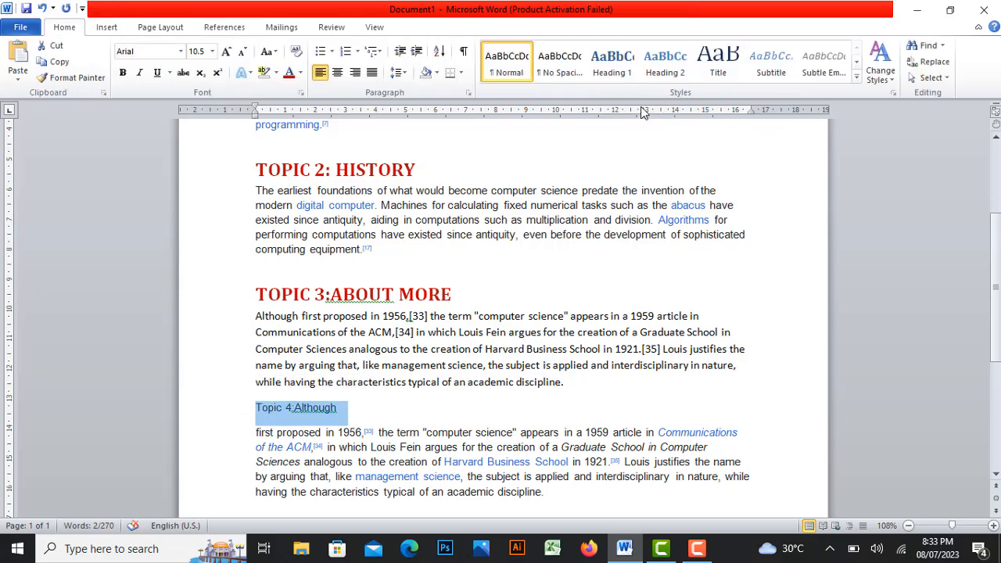
{"action": "left_click", "coordinate": [612, 61]}
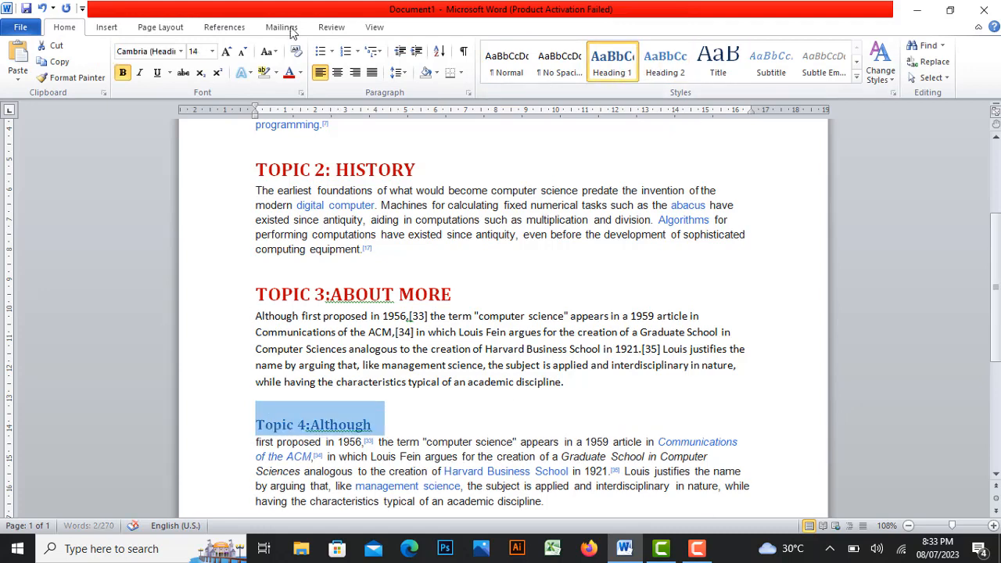
{"action": "left_click", "coordinate": [225, 52]}
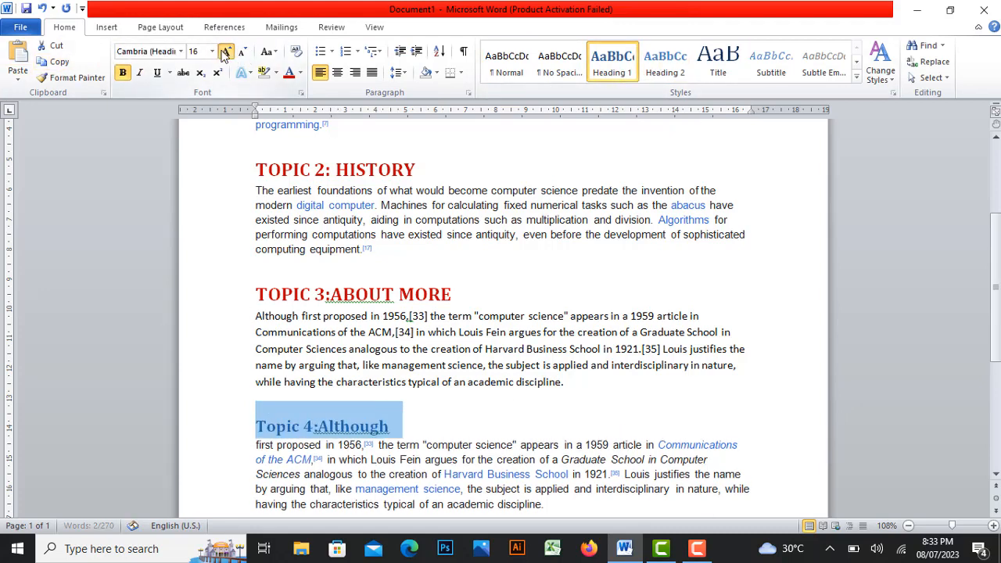
{"action": "left_click", "coordinate": [226, 51]}
{"action": "left_click", "coordinate": [268, 52]}
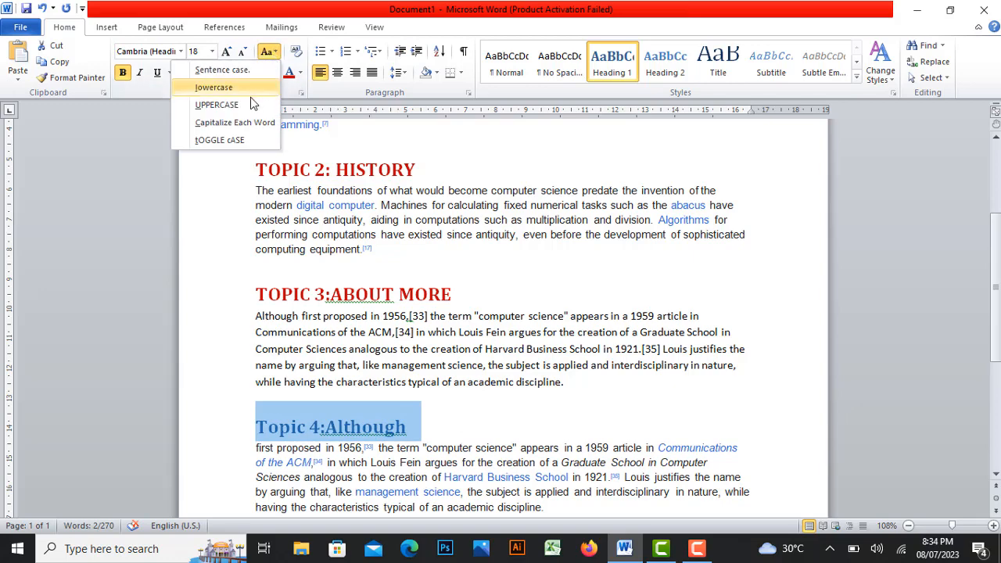
{"action": "left_click", "coordinate": [249, 105]}
{"action": "left_click", "coordinate": [300, 72]}
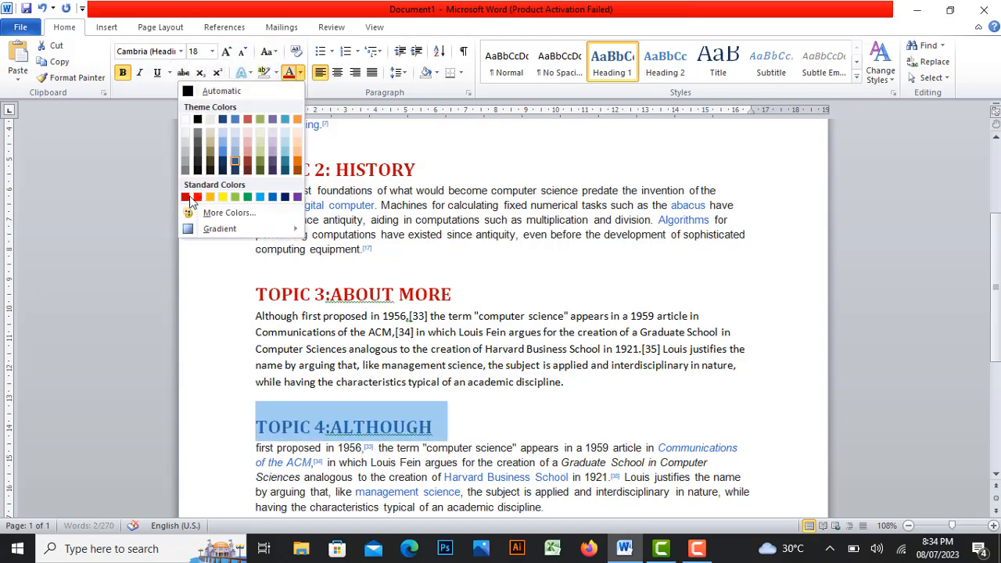
{"action": "left_click", "coordinate": [185, 197]}
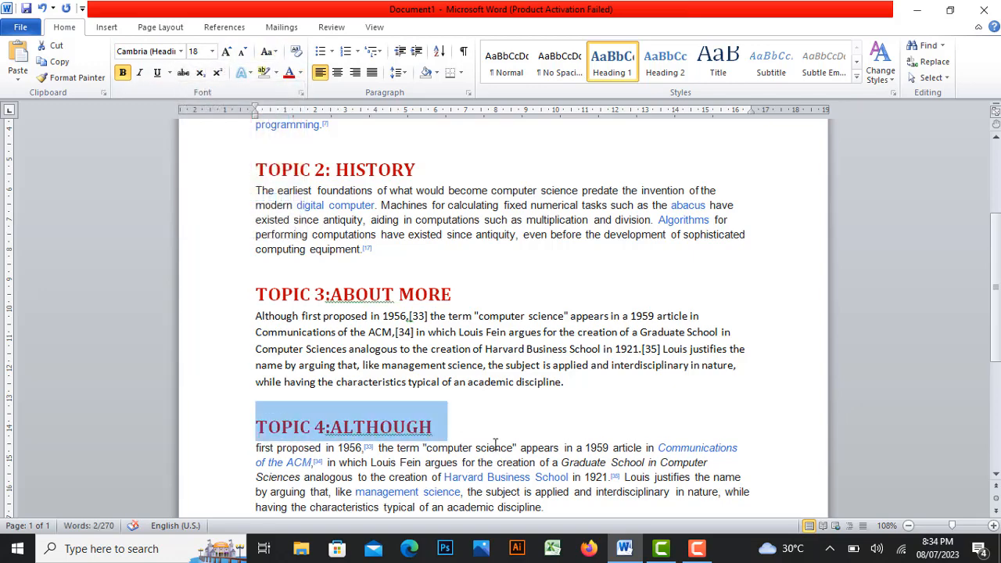
Step: Update the entire table of contents so that it includes the Topic 4 heading
{"action": "scroll", "coordinate": [495, 444], "scroll_direction": "down", "scroll_amount": 5}
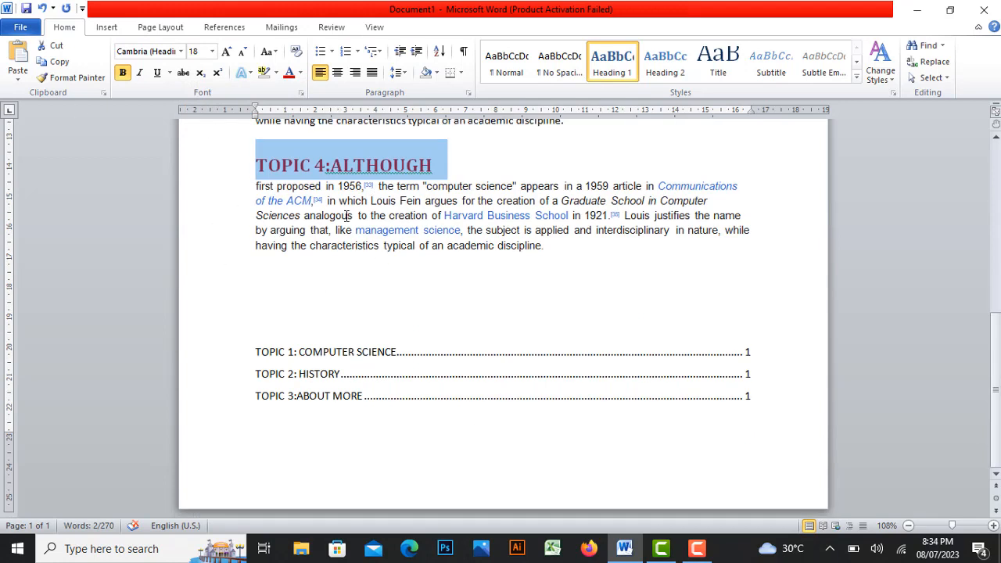
{"action": "left_click", "coordinate": [392, 407]}
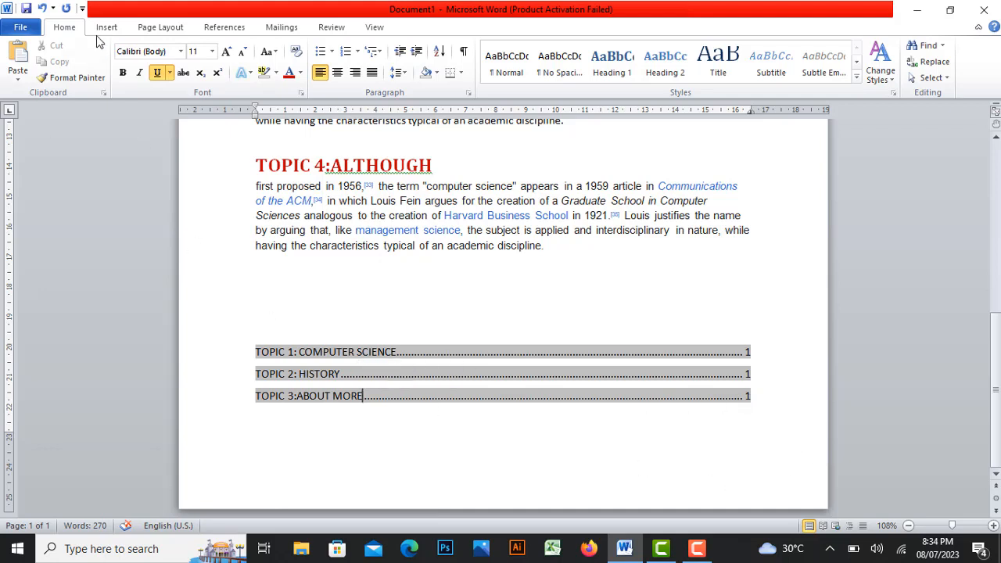
{"action": "left_click", "coordinate": [215, 29]}
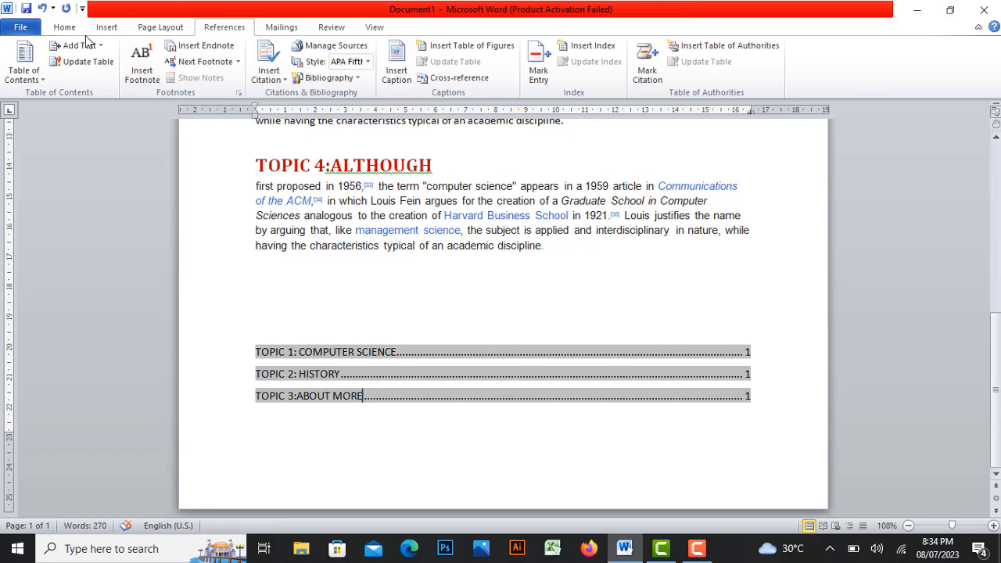
{"action": "left_click", "coordinate": [85, 64]}
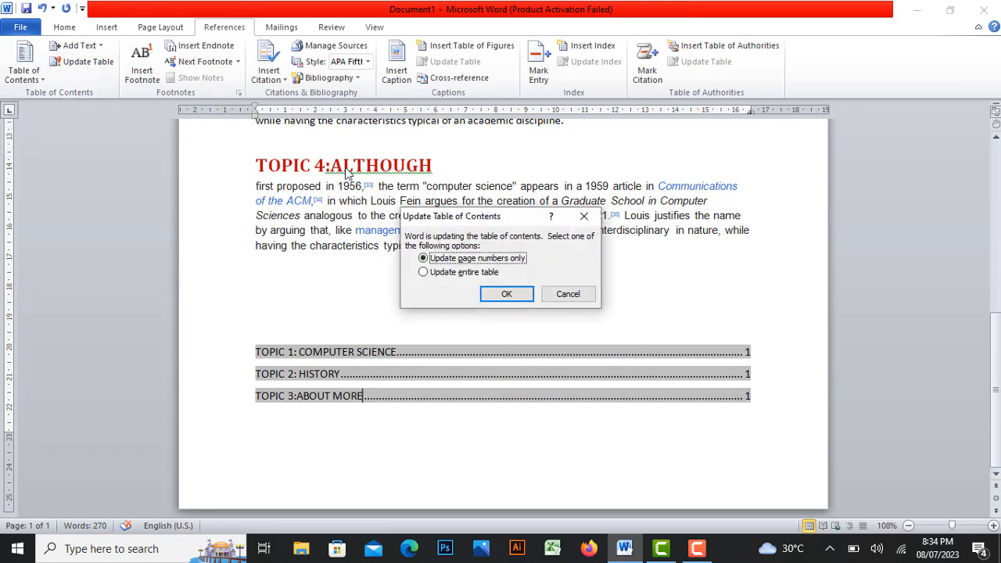
{"action": "left_click_drag", "start_coordinate": [513, 221], "coordinate": [635, 111]}
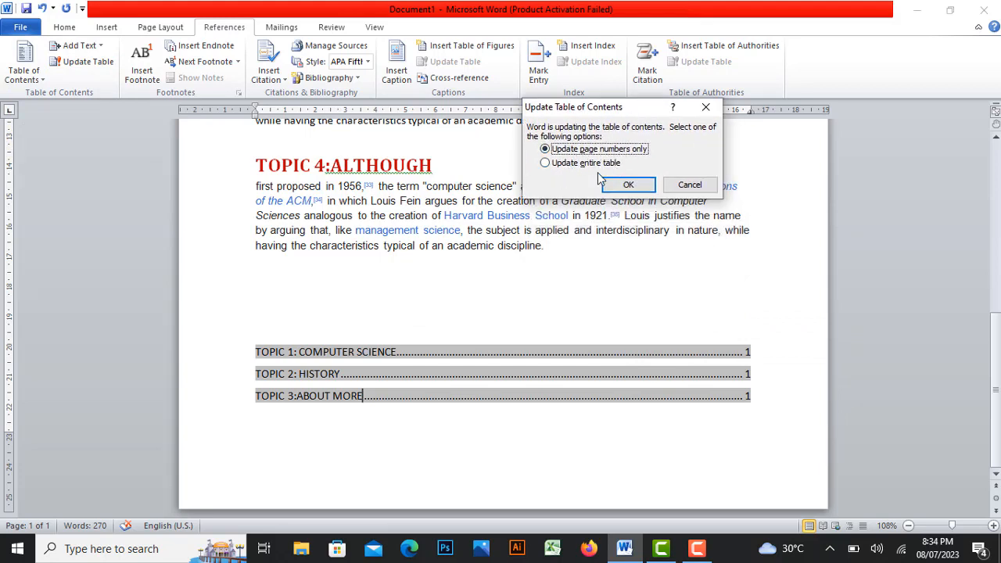
{"action": "left_click", "coordinate": [545, 164]}
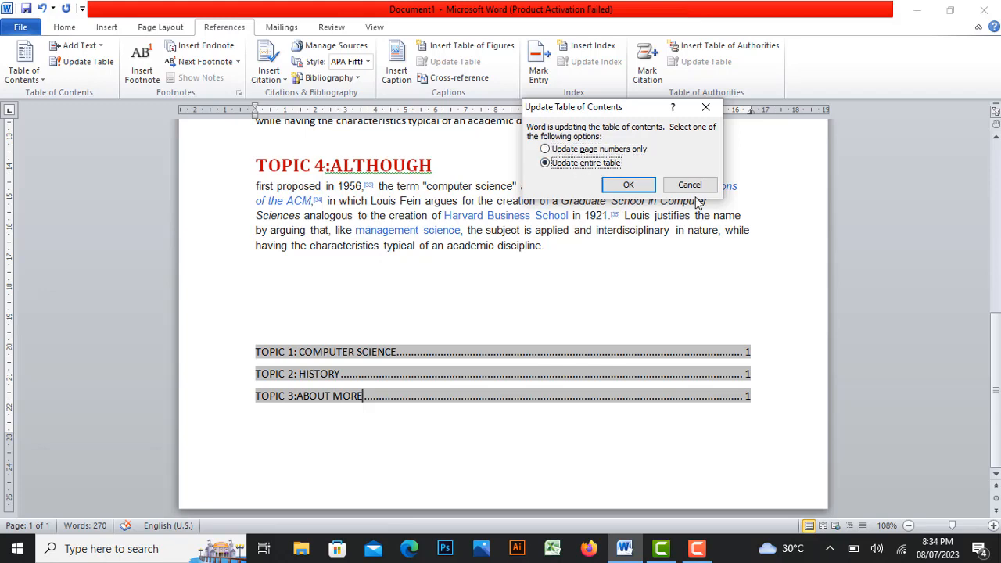
{"action": "left_click", "coordinate": [629, 186]}
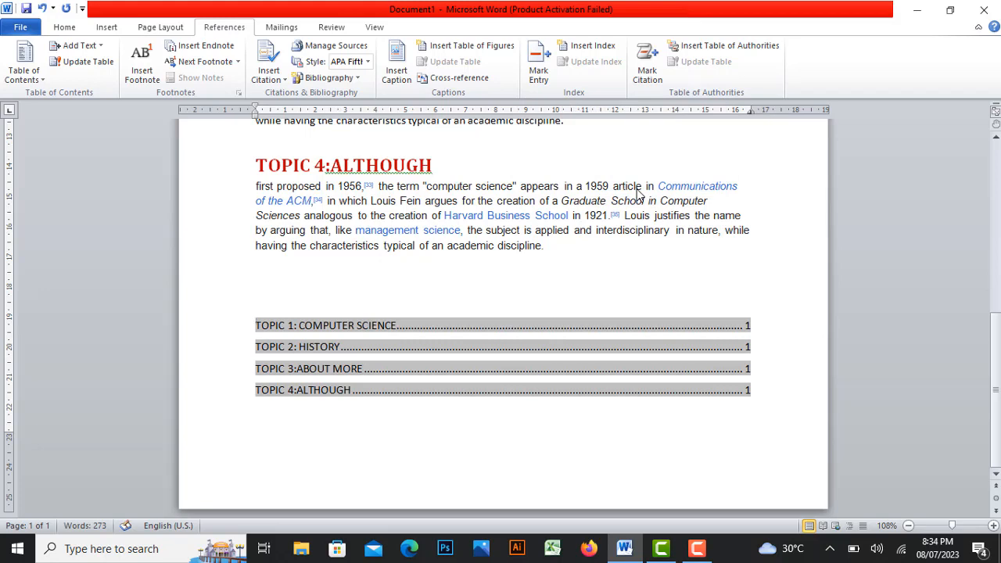
{"action": "left_click", "coordinate": [309, 424]}
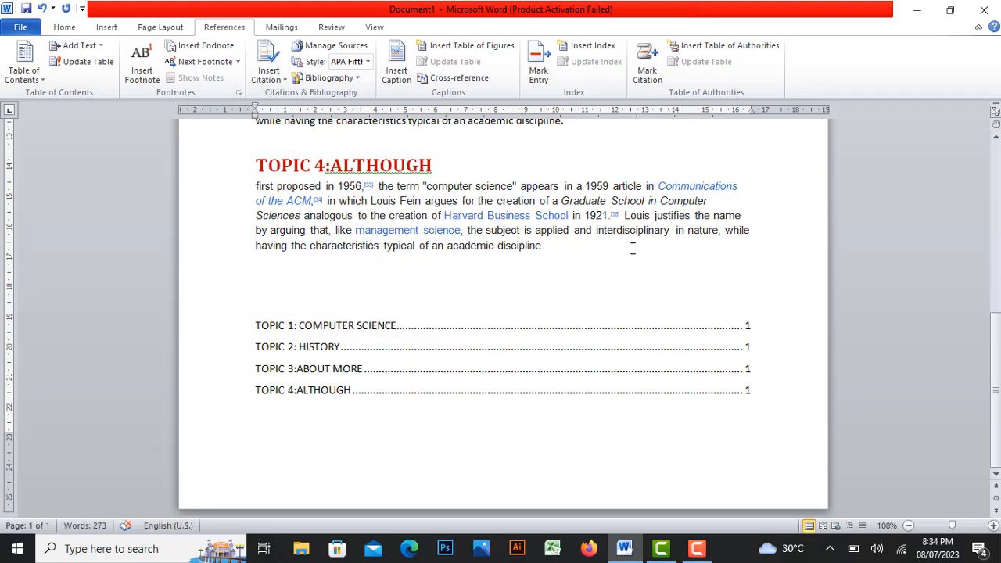
{"action": "left_click_drag", "start_coordinate": [554, 263], "coordinate": [280, 188]}
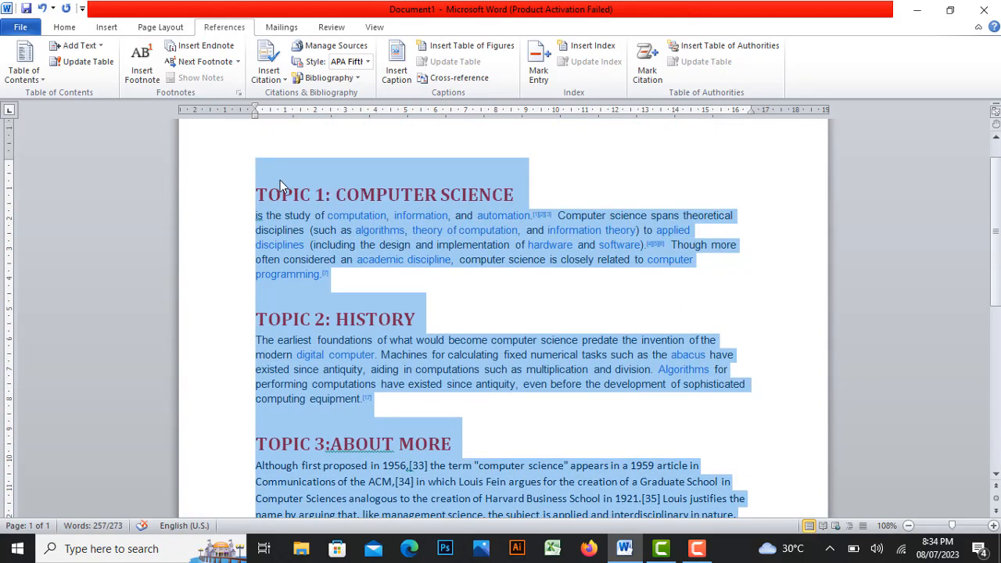
{"action": "left_click", "coordinate": [64, 28]}
{"action": "left_click", "coordinate": [422, 315]}
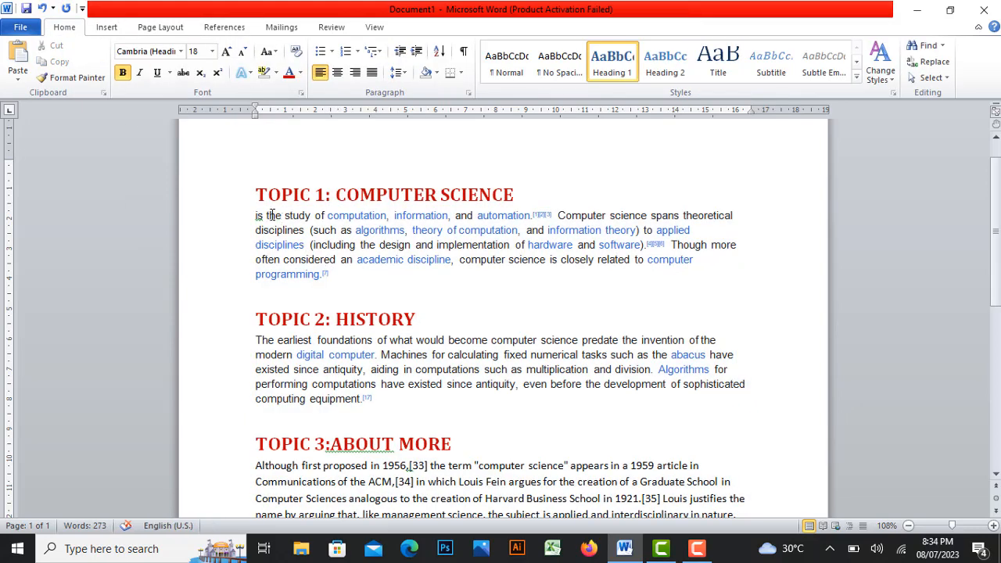
Step: Enlarge the font of the body paragraph under Topic 1: COMPUTER SCIENCE by three size increments
{"action": "left_click_drag", "start_coordinate": [256, 213], "coordinate": [336, 275]}
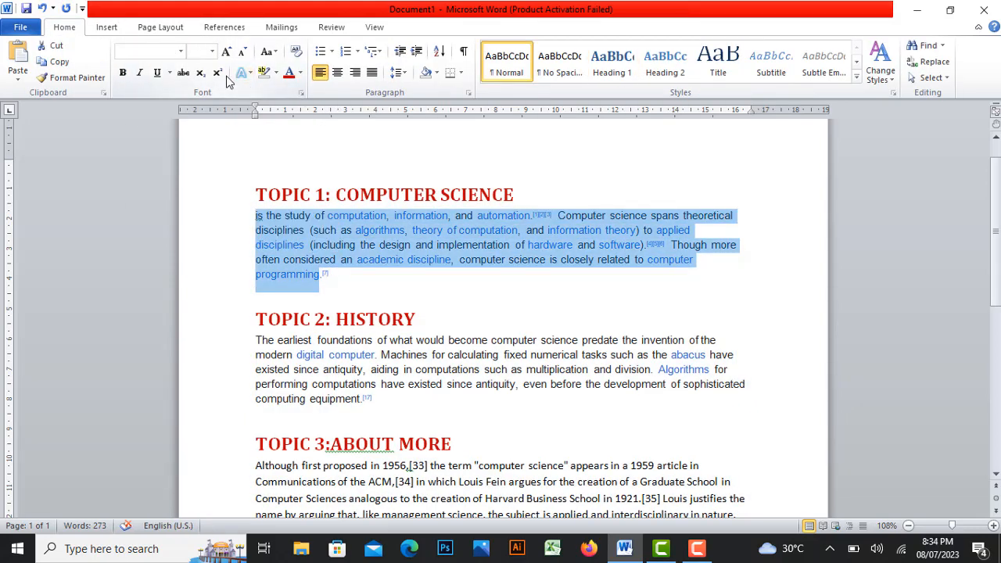
{"action": "left_click", "coordinate": [228, 52]}
{"action": "left_click", "coordinate": [228, 53]}
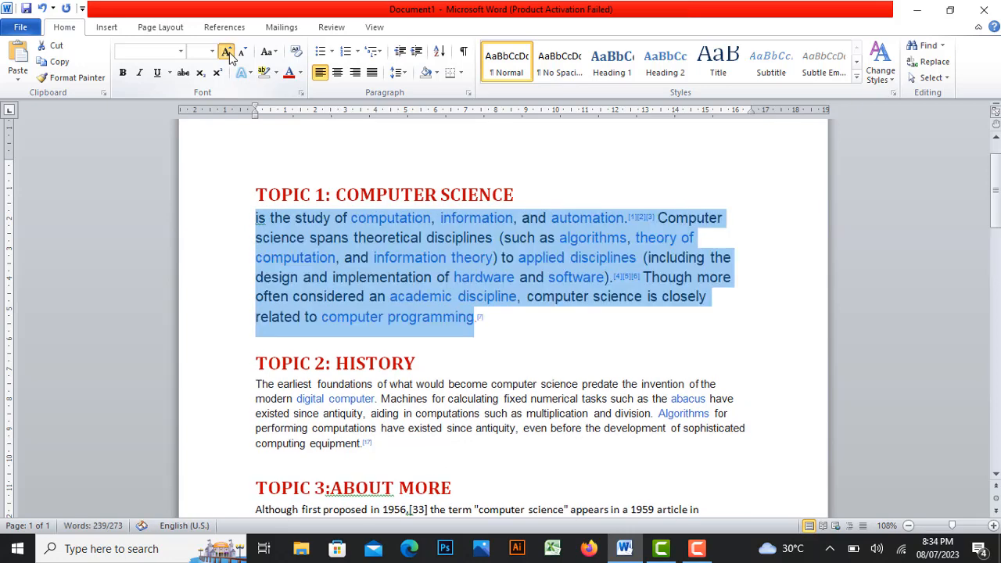
{"action": "left_click", "coordinate": [227, 53]}
{"action": "scroll", "coordinate": [393, 314], "scroll_direction": "down", "scroll_amount": 2}
{"action": "scroll", "coordinate": [393, 314], "scroll_direction": "down", "scroll_amount": 1}
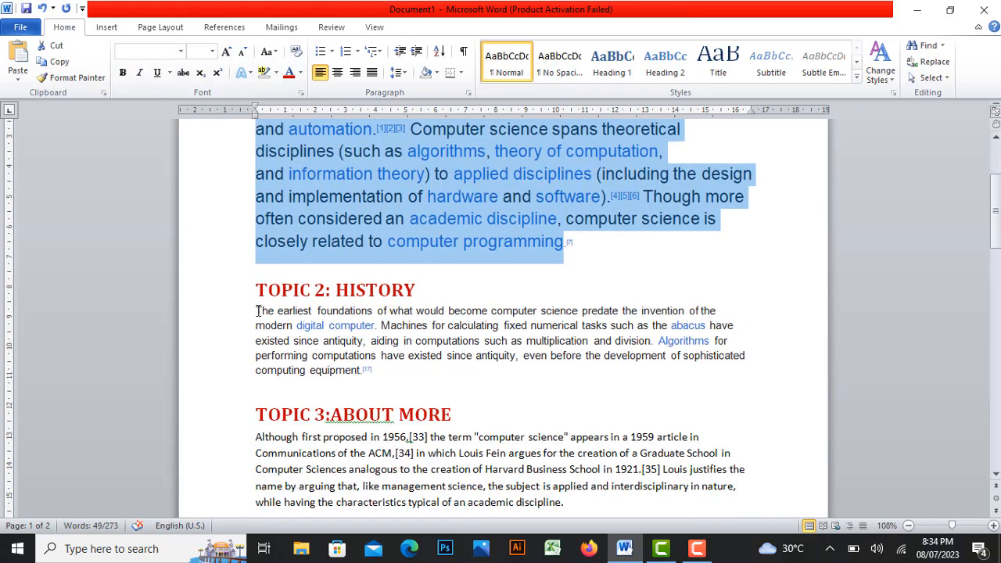
Step: Enlarge the font of the body paragraph under Topic 2: HISTORY to match the size of the Topic 1 paragraph
{"action": "left_click_drag", "start_coordinate": [257, 311], "coordinate": [387, 366]}
{"action": "left_click", "coordinate": [228, 52]}
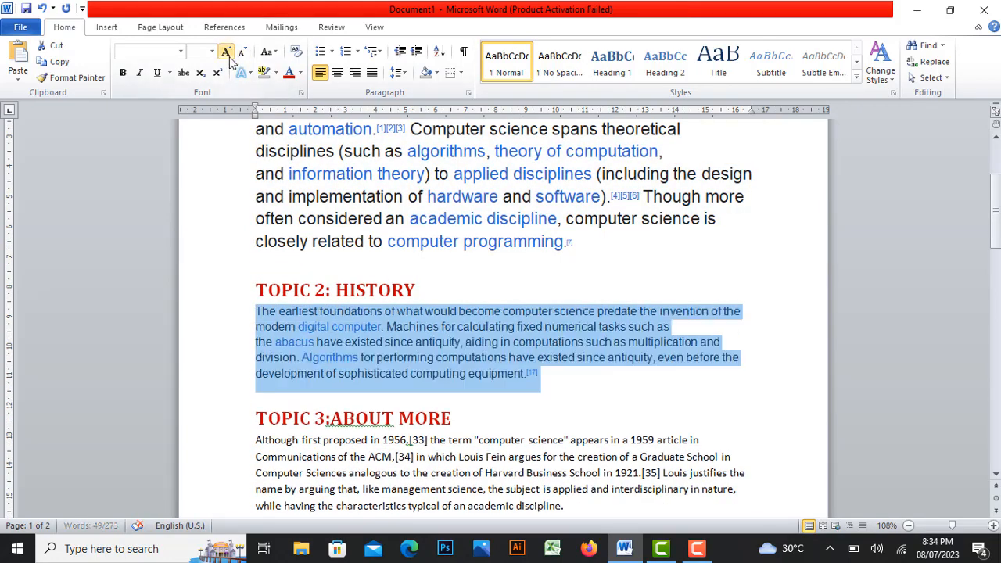
{"action": "left_click", "coordinate": [227, 53]}
{"action": "left_click", "coordinate": [226, 52]}
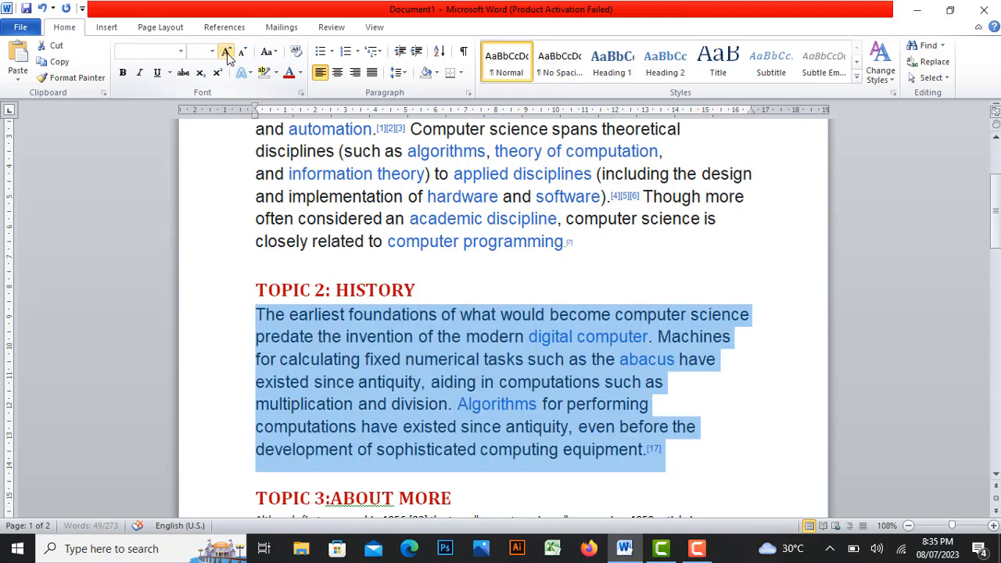
Step: Enlarge the font of the body paragraph under Topic 3: ABOUT MORE to size 18
{"action": "scroll", "coordinate": [443, 393], "scroll_direction": "down", "scroll_amount": 5}
{"action": "left_click_drag", "start_coordinate": [255, 335], "coordinate": [633, 404]}
{"action": "left_click", "coordinate": [227, 52]}
{"action": "left_click", "coordinate": [226, 52]}
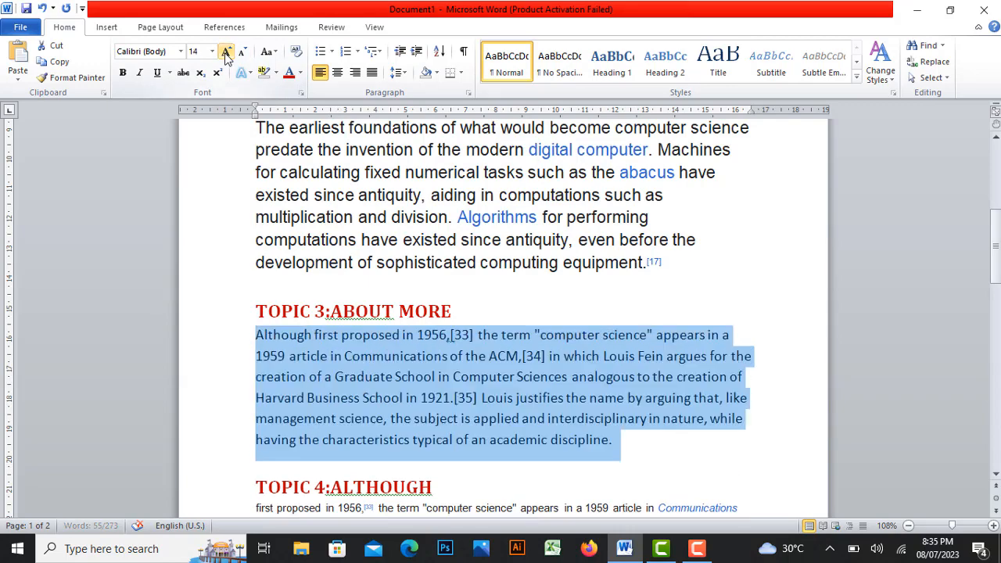
{"action": "left_click", "coordinate": [226, 52]}
{"action": "left_click", "coordinate": [226, 51]}
Step: Enlarge the font of the body paragraph under Topic 4: ALTHOUGH by a few size increments
{"action": "scroll", "coordinate": [292, 143], "scroll_direction": "down", "scroll_amount": 5}
{"action": "scroll", "coordinate": [292, 143], "scroll_direction": "down", "scroll_amount": 5}
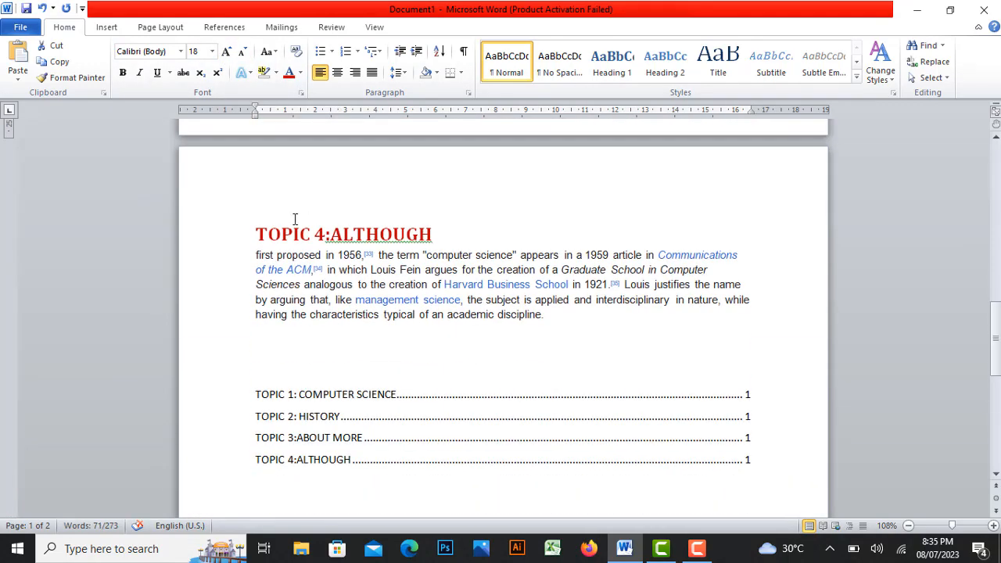
{"action": "left_click_drag", "start_coordinate": [256, 255], "coordinate": [532, 340]}
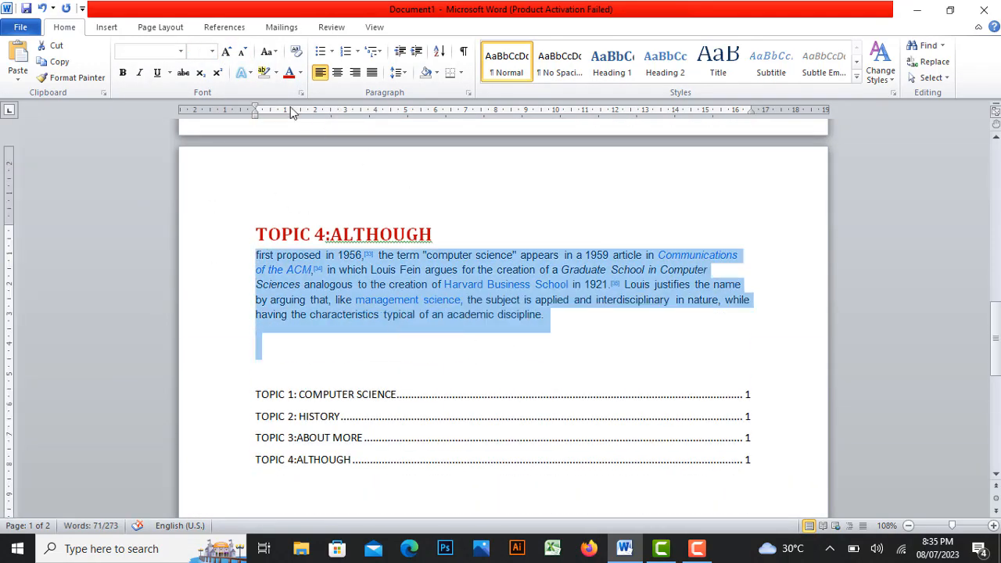
{"action": "left_click", "coordinate": [232, 51]}
{"action": "left_click", "coordinate": [232, 50]}
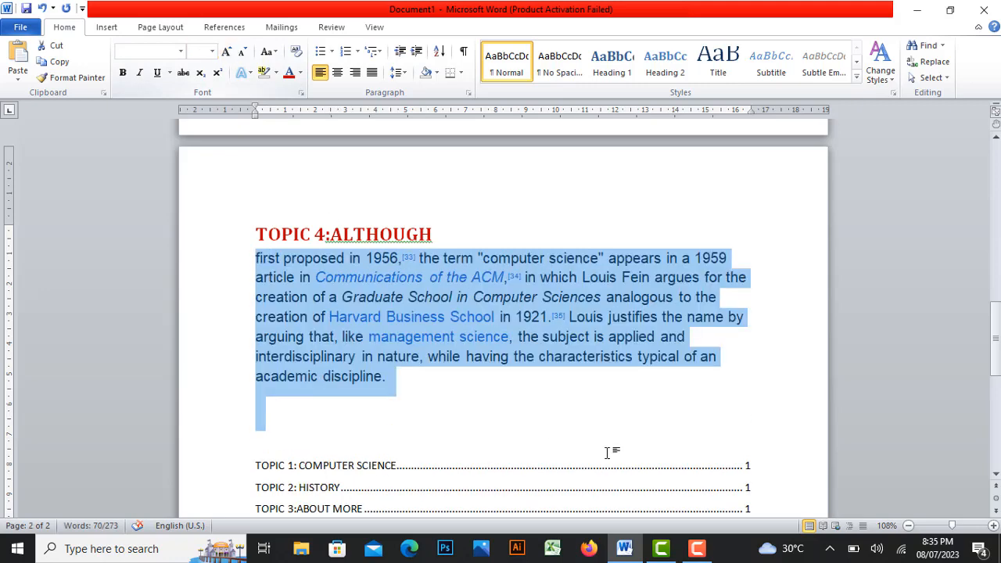
Step: Update only the page numbers of the table of contents
{"action": "scroll", "coordinate": [608, 446], "scroll_direction": "down", "scroll_amount": 1}
{"action": "scroll", "coordinate": [607, 443], "scroll_direction": "up", "scroll_amount": 2}
{"action": "scroll", "coordinate": [608, 443], "scroll_direction": "down", "scroll_amount": 7}
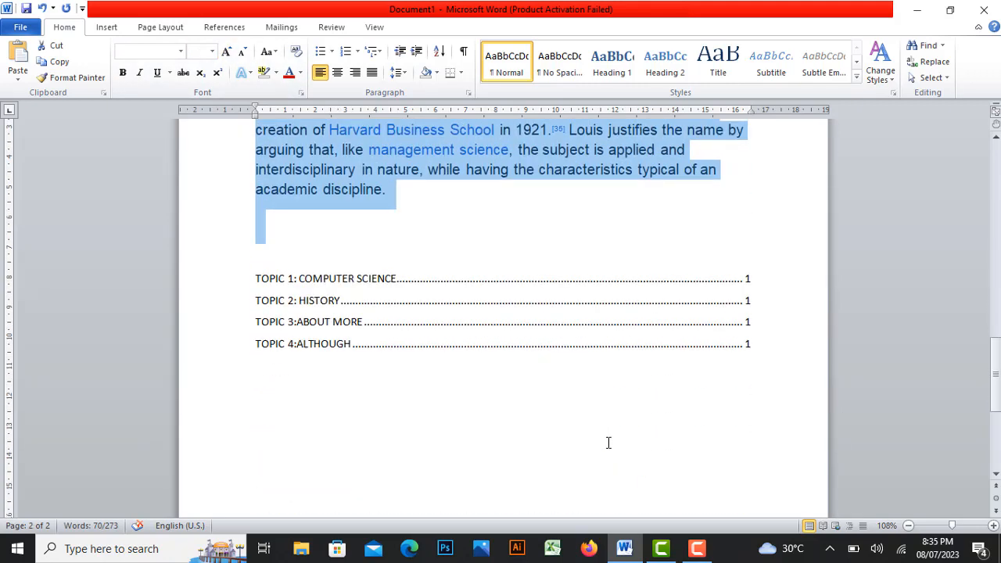
{"action": "scroll", "coordinate": [608, 440], "scroll_direction": "up", "scroll_amount": 1}
{"action": "scroll", "coordinate": [288, 324], "scroll_direction": "up", "scroll_amount": 5}
{"action": "scroll", "coordinate": [507, 368], "scroll_direction": "up", "scroll_amount": 1}
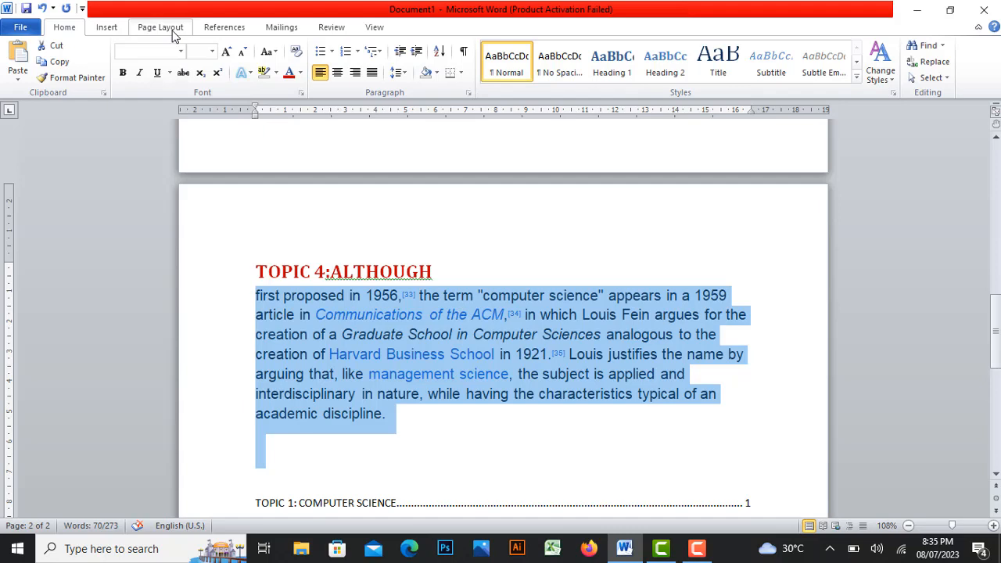
{"action": "left_click", "coordinate": [216, 28]}
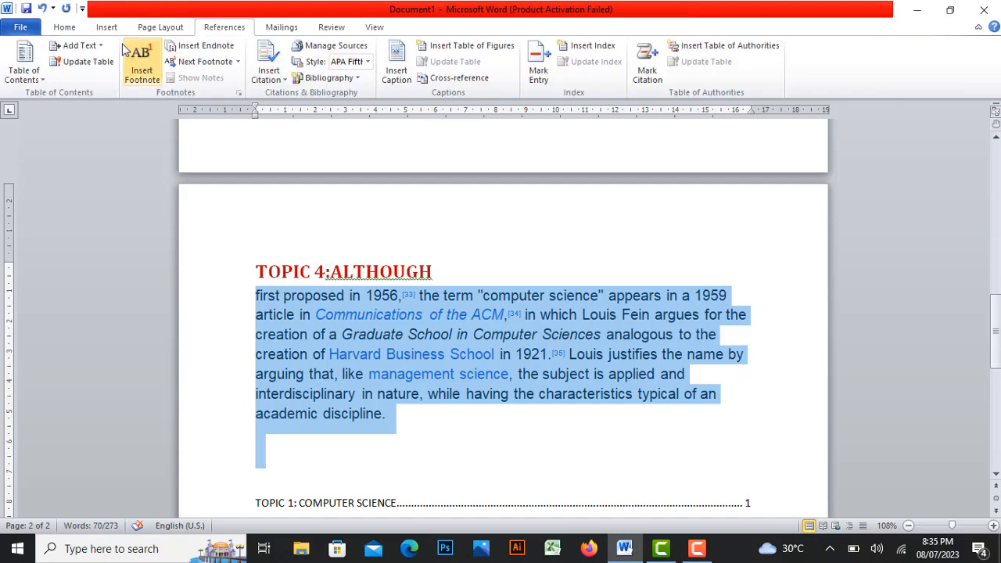
{"action": "left_click", "coordinate": [83, 61]}
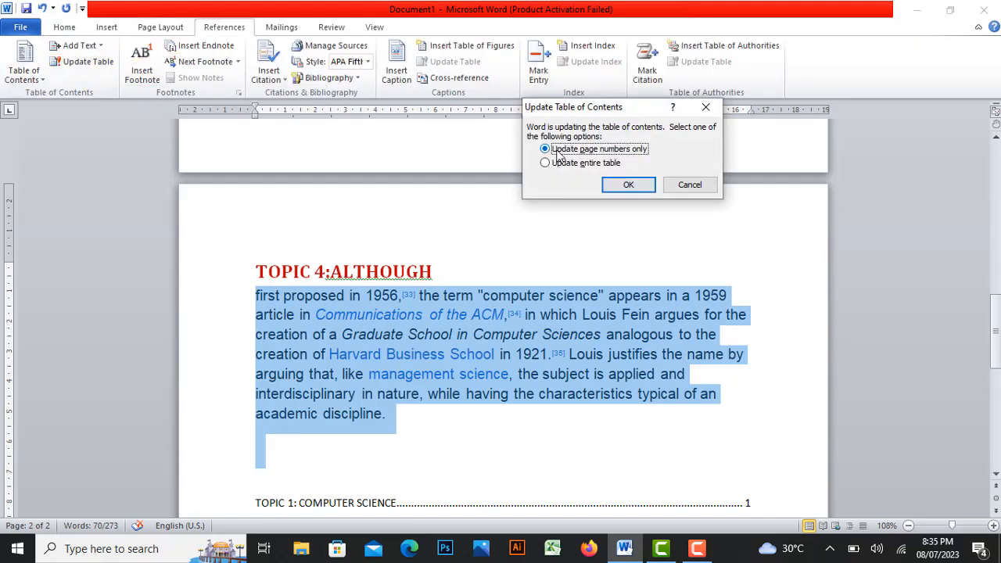
{"action": "left_click", "coordinate": [612, 191]}
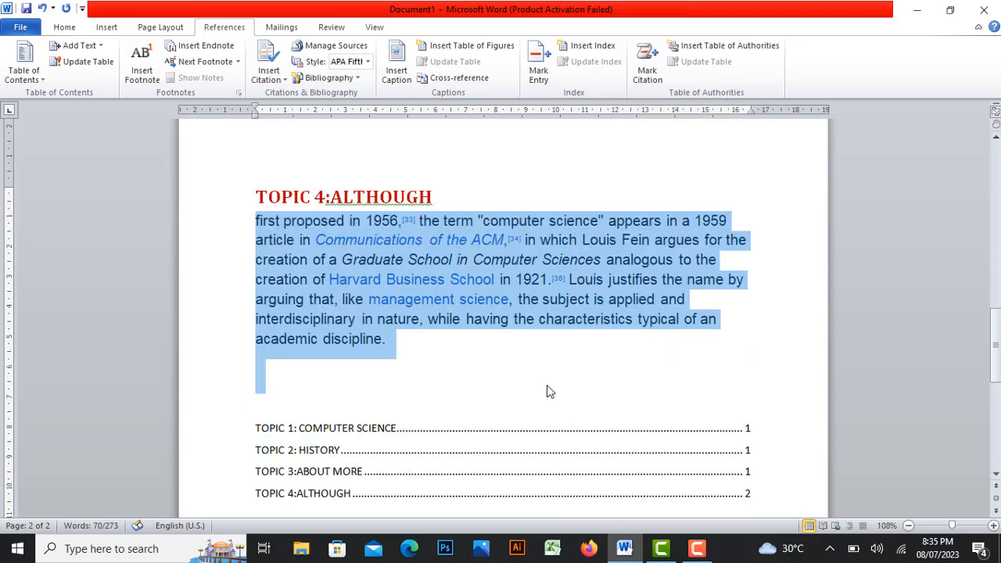
{"action": "scroll", "coordinate": [548, 391], "scroll_direction": "down", "scroll_amount": 3}
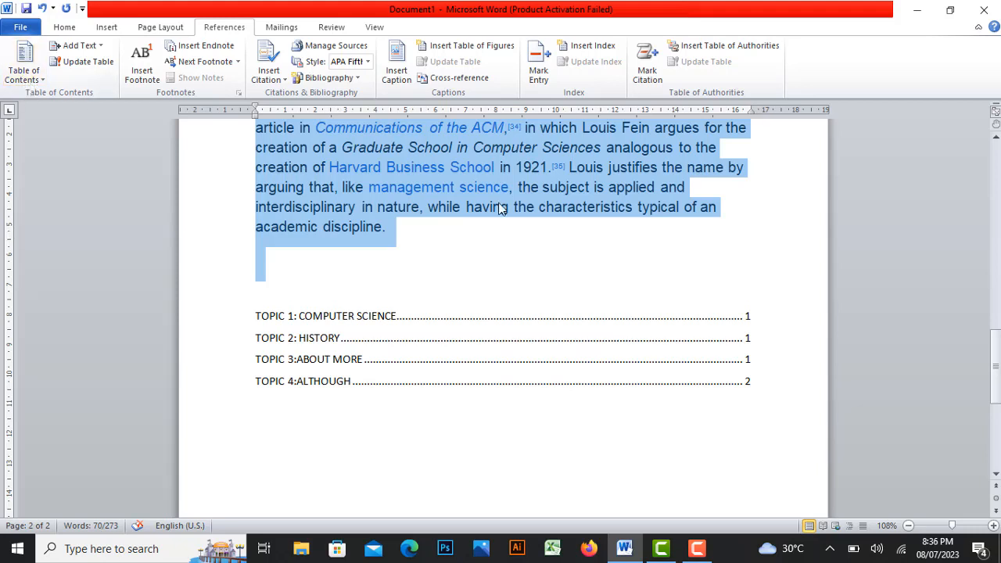
Step: Remove the table of contents and insert a custom one over the selected Topic 4 body text, without right-aligned page numbers
{"action": "left_click", "coordinate": [23, 69]}
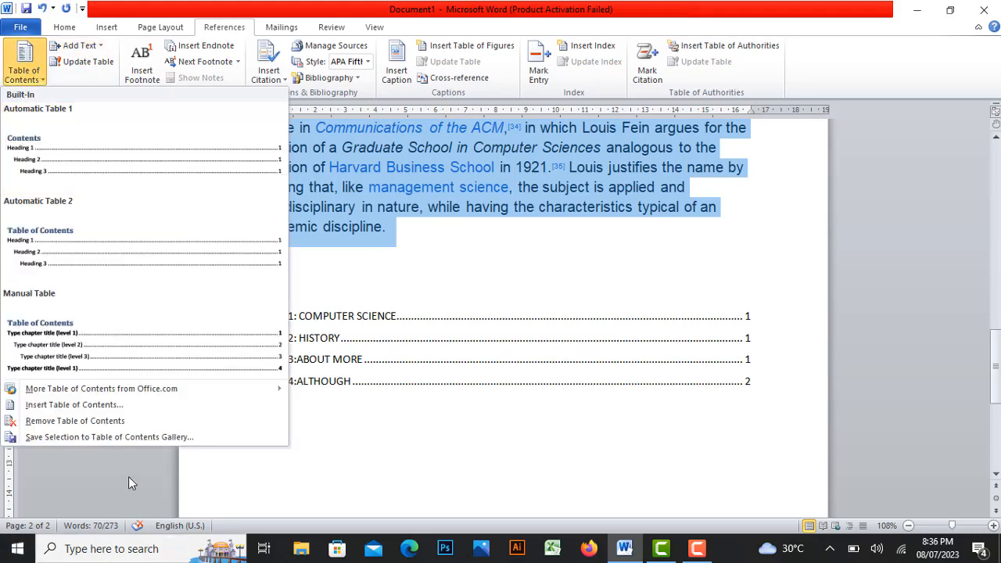
{"action": "left_click", "coordinate": [153, 427]}
{"action": "left_click", "coordinate": [23, 69]}
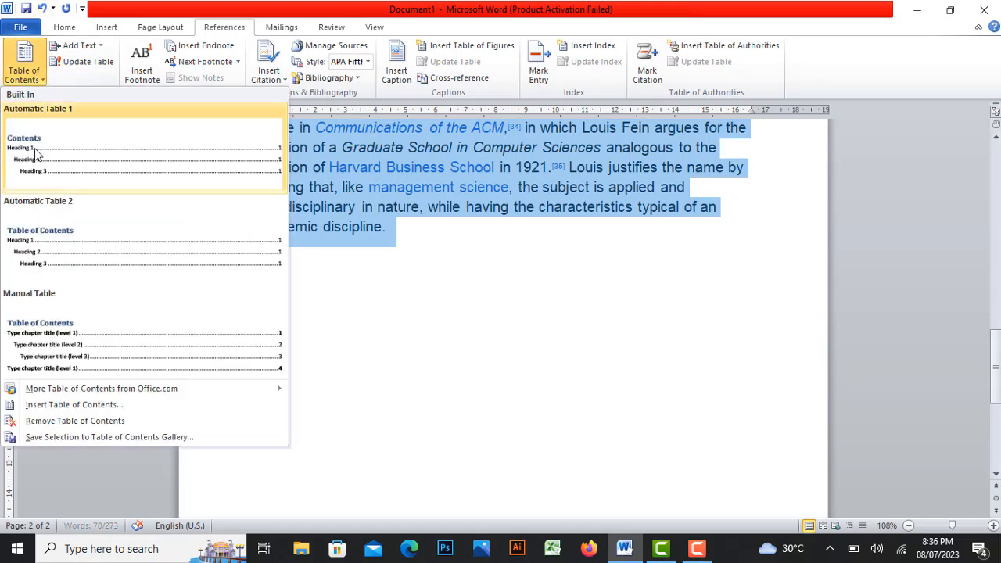
{"action": "left_click", "coordinate": [96, 406]}
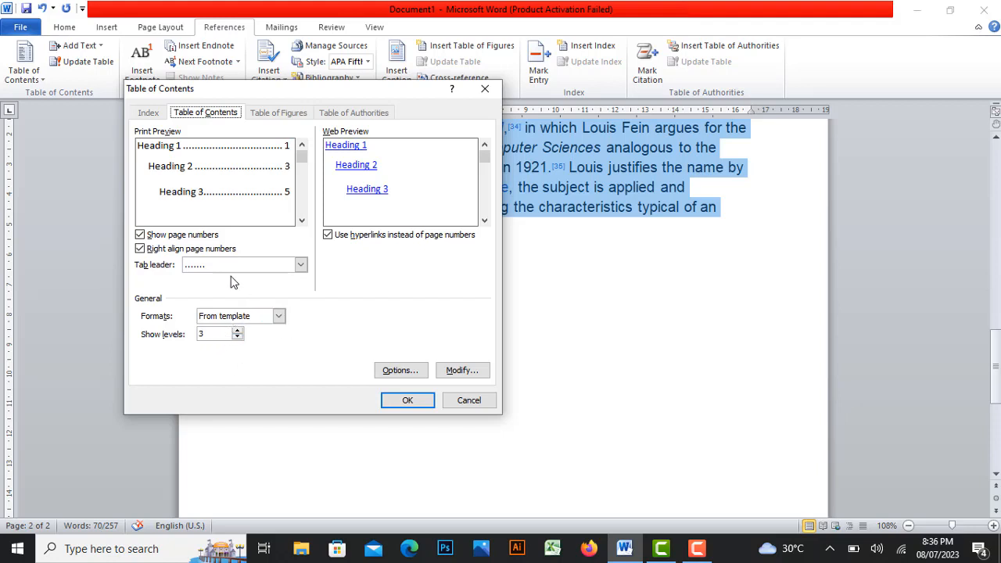
{"action": "left_click", "coordinate": [143, 248]}
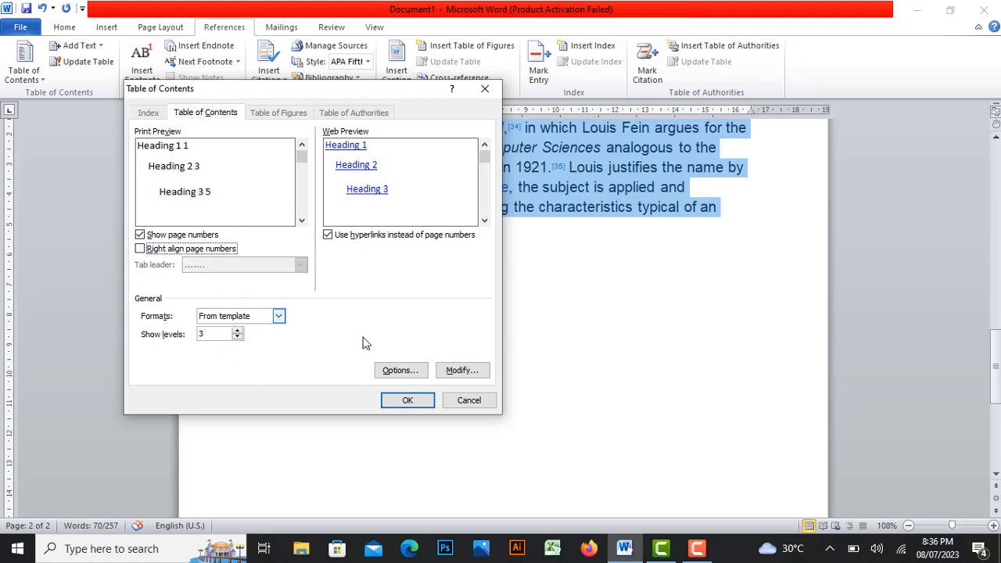
{"action": "left_click", "coordinate": [395, 399]}
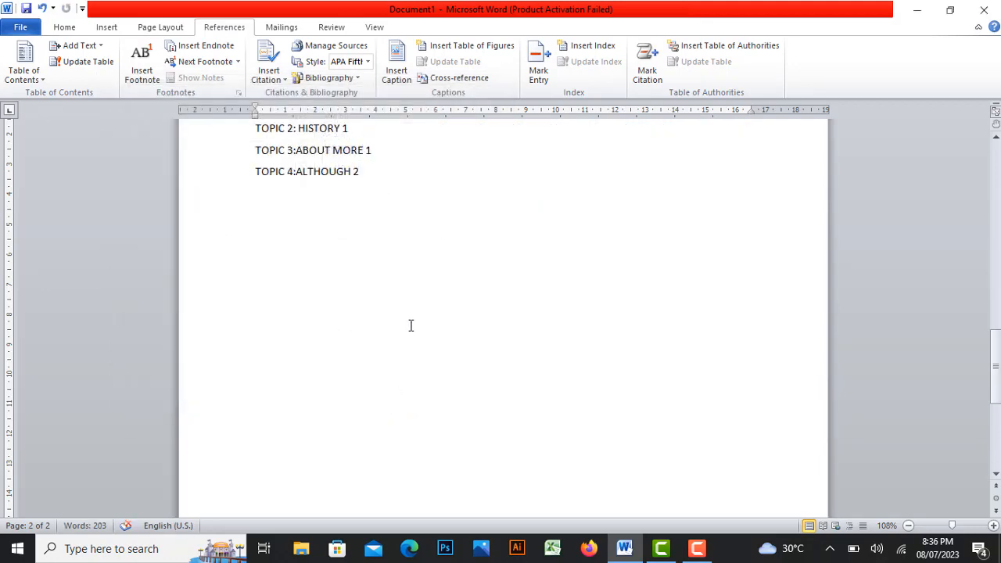
{"action": "scroll", "coordinate": [411, 326], "scroll_direction": "up", "scroll_amount": 3}
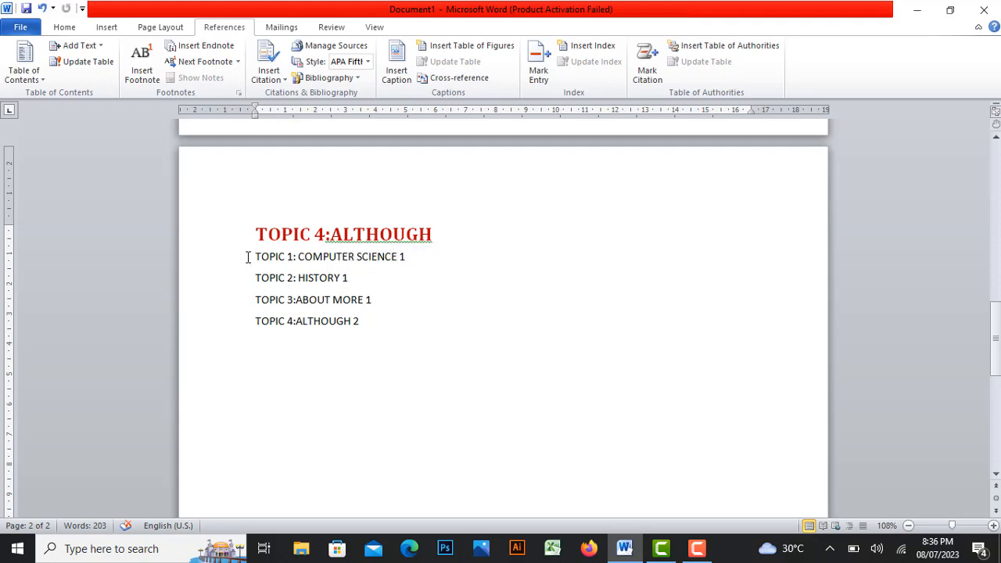
Step: Replace the table of contents under the Topic 4 heading with a custom one using right-aligned page numbers and a dotted tab leader
{"action": "left_click_drag", "start_coordinate": [248, 257], "coordinate": [295, 288]}
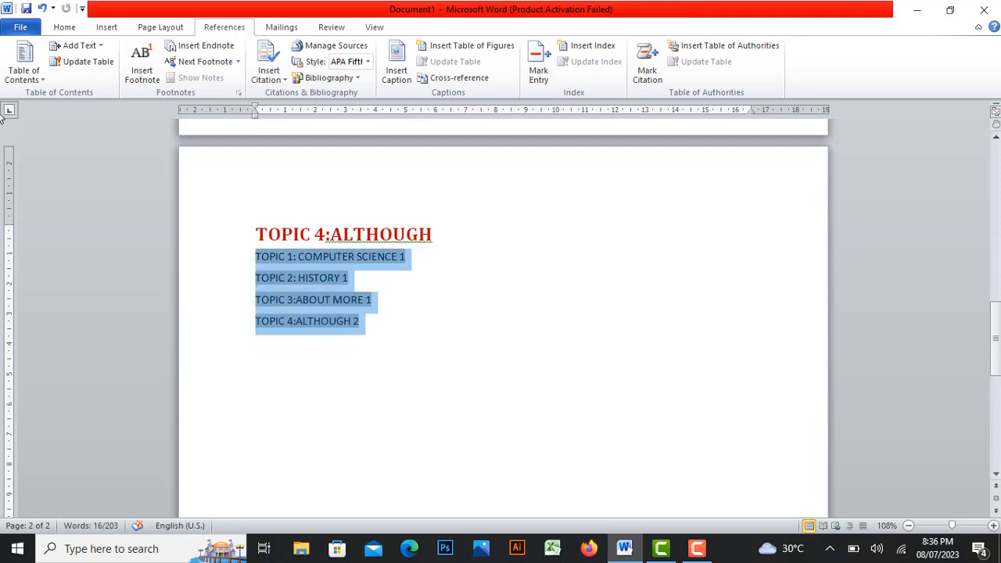
{"action": "left_click", "coordinate": [23, 67]}
{"action": "left_click", "coordinate": [64, 422]}
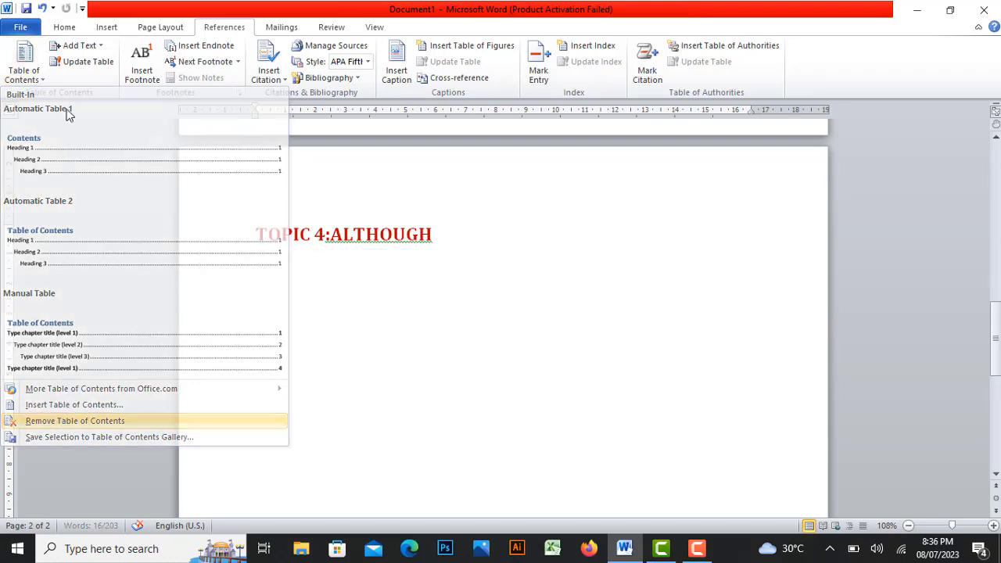
{"action": "left_click", "coordinate": [39, 82]}
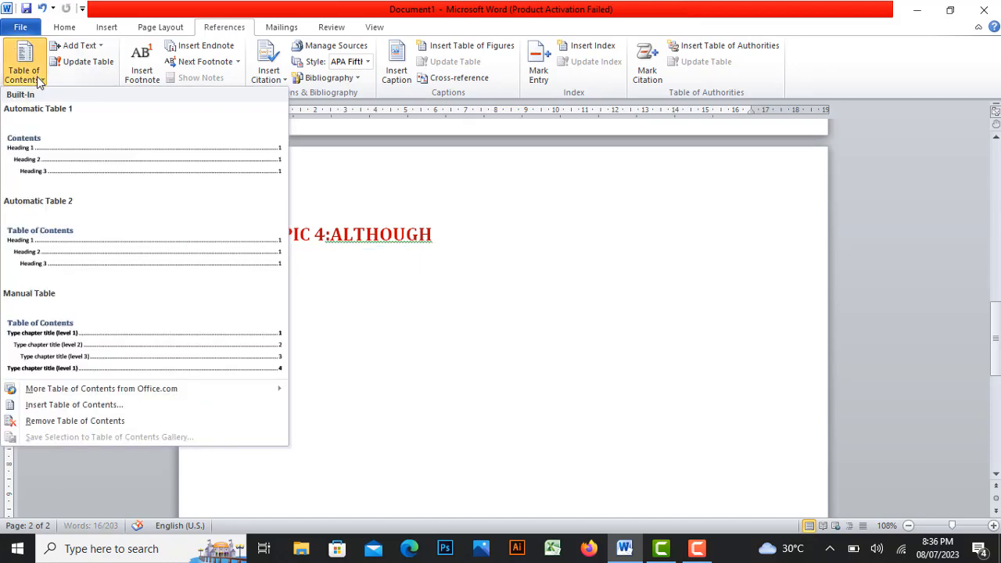
{"action": "left_click", "coordinate": [70, 405]}
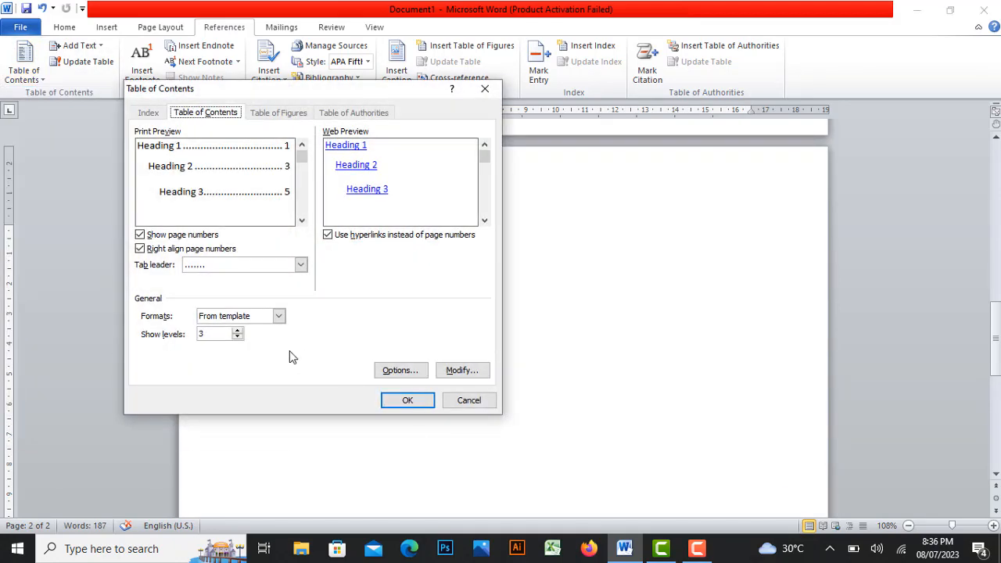
{"action": "left_click", "coordinate": [403, 400]}
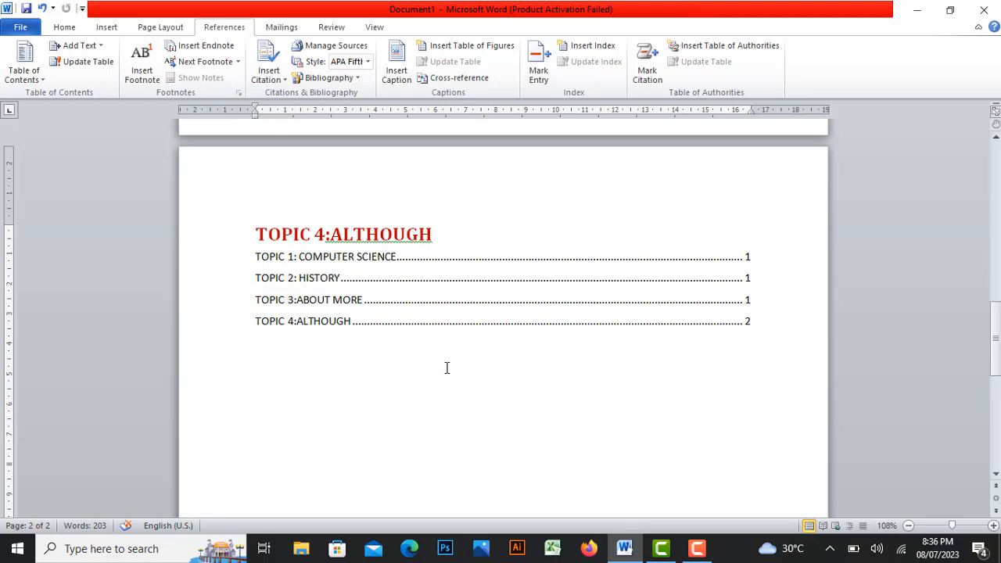
{"action": "scroll", "coordinate": [485, 364], "scroll_direction": "up", "scroll_amount": 1}
{"action": "left_click", "coordinate": [486, 366]}
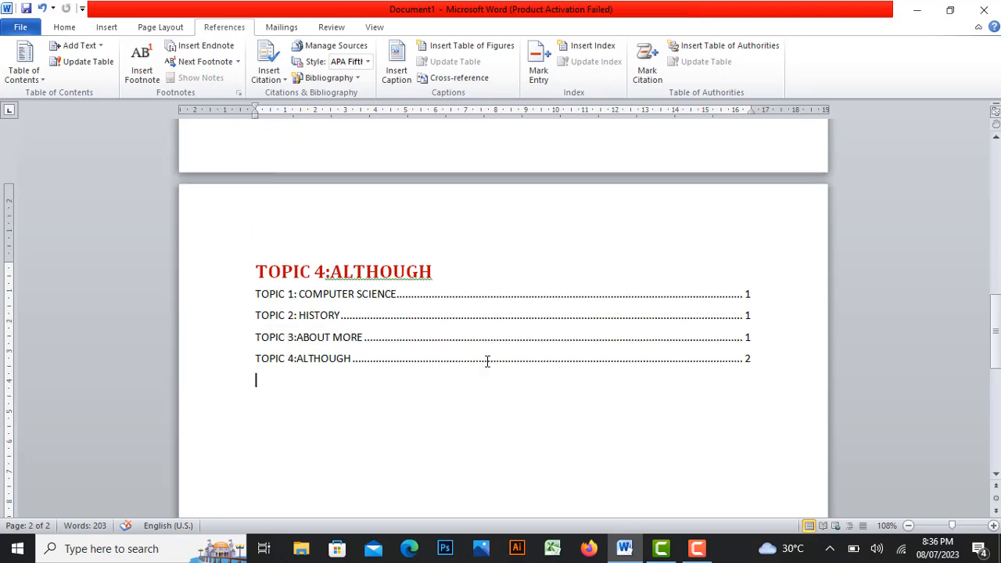
{"action": "scroll", "coordinate": [487, 361], "scroll_direction": "up", "scroll_amount": 3}
{"action": "scroll", "coordinate": [489, 360], "scroll_direction": "up", "scroll_amount": 1}
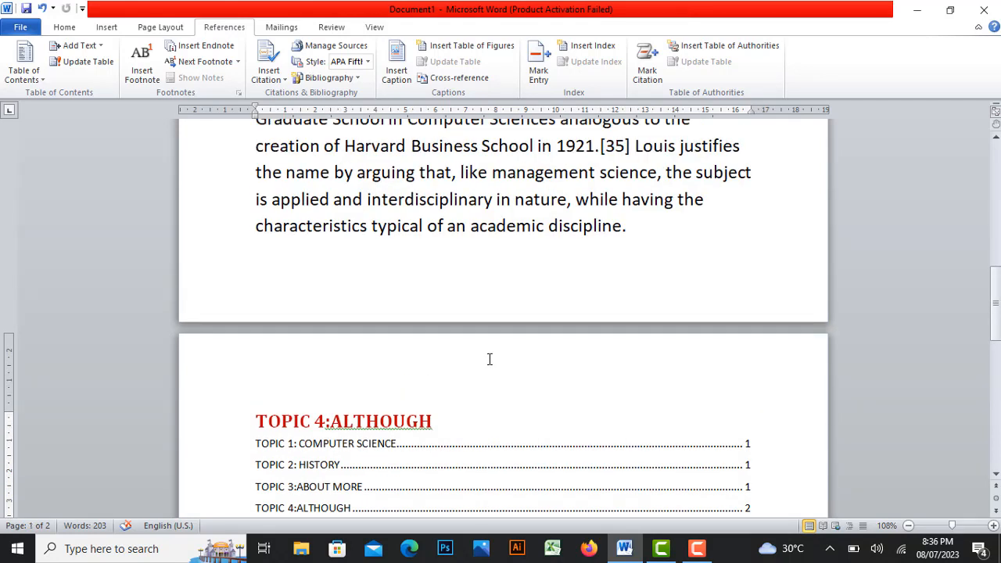
{"action": "scroll", "coordinate": [465, 378], "scroll_direction": "down", "scroll_amount": 5}
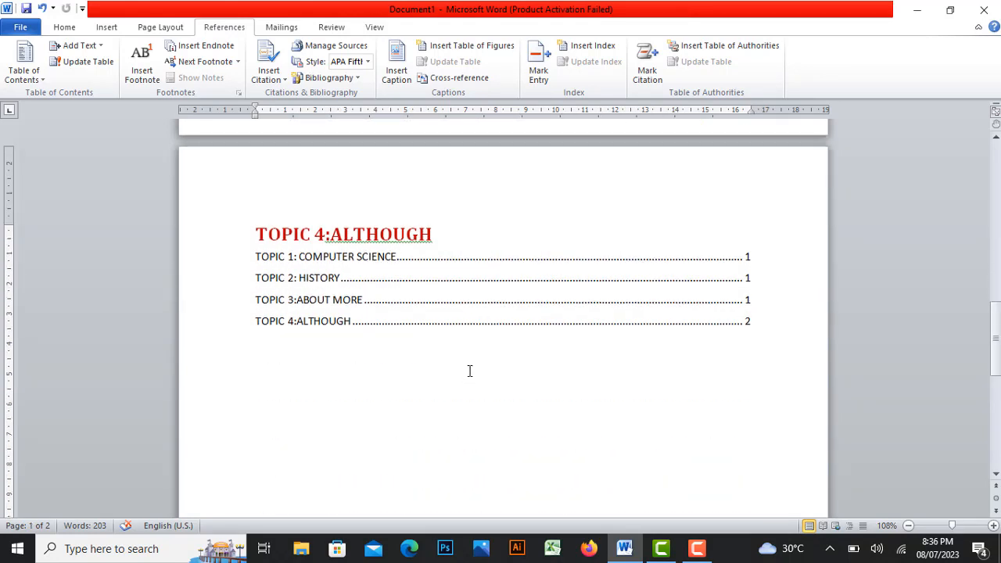